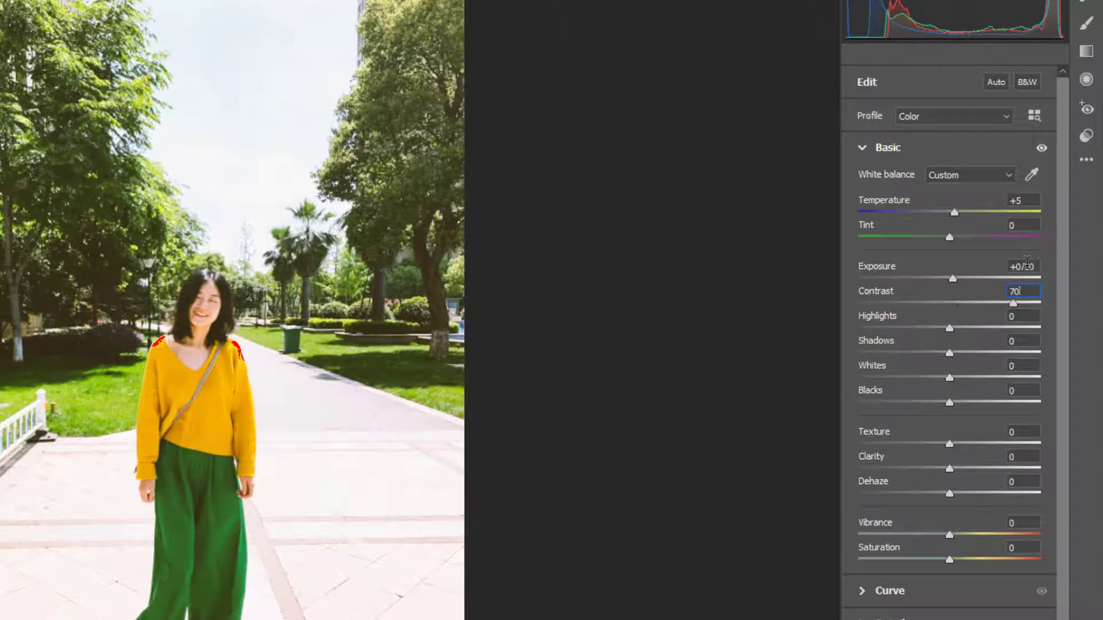
Step: Set Highlights to -100, Shadows to +60, Whites to -50 and Blacks to +60 in the Basic adjustments
{"action": "key", "text": "Tab"}
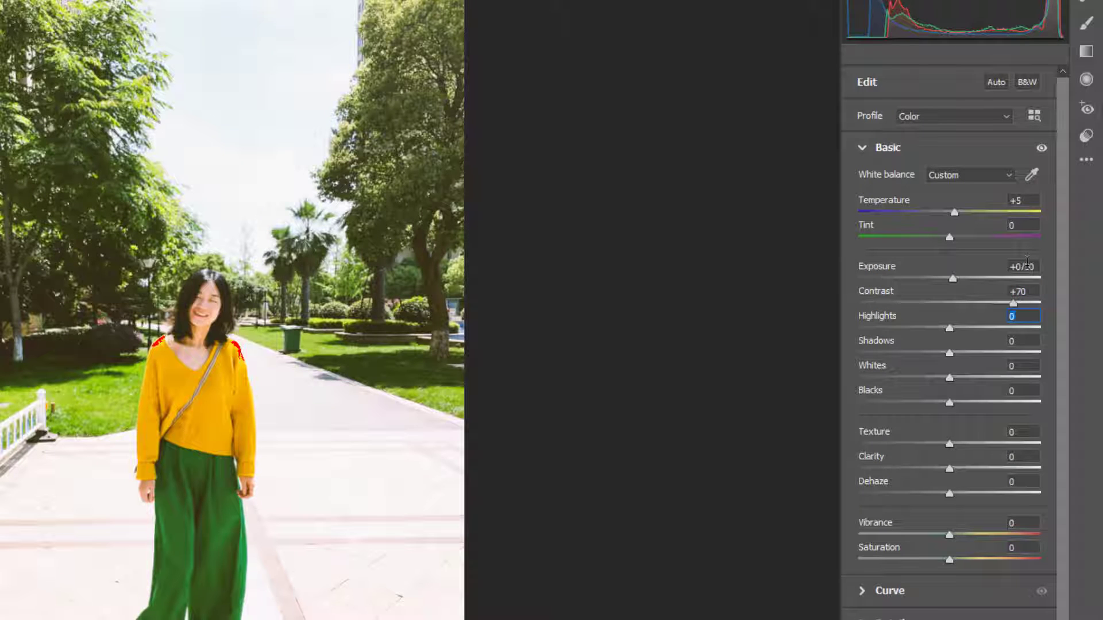
{"action": "type", "text": "-100"}
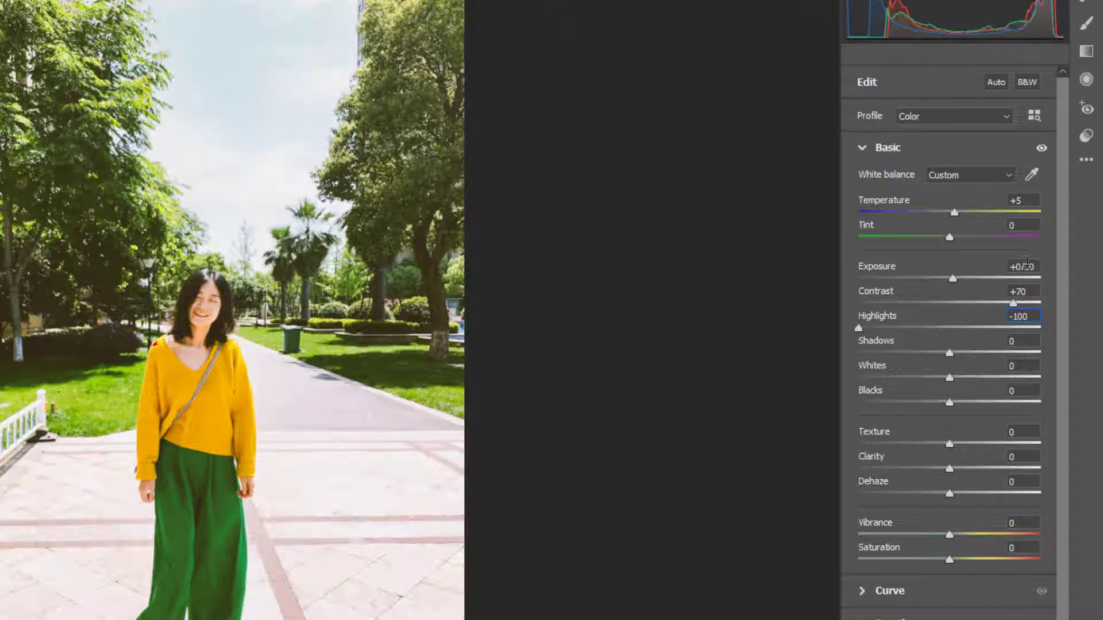
{"action": "key", "text": "Tab"}
{"action": "type", "text": "60"}
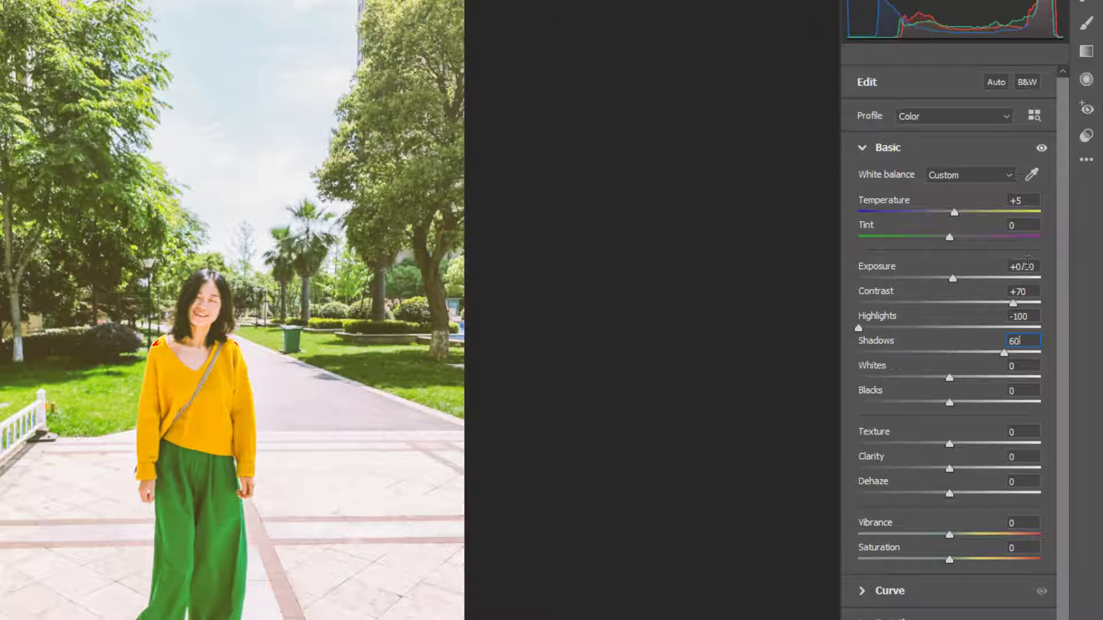
{"action": "key", "text": "Tab"}
{"action": "type", "text": "-50"}
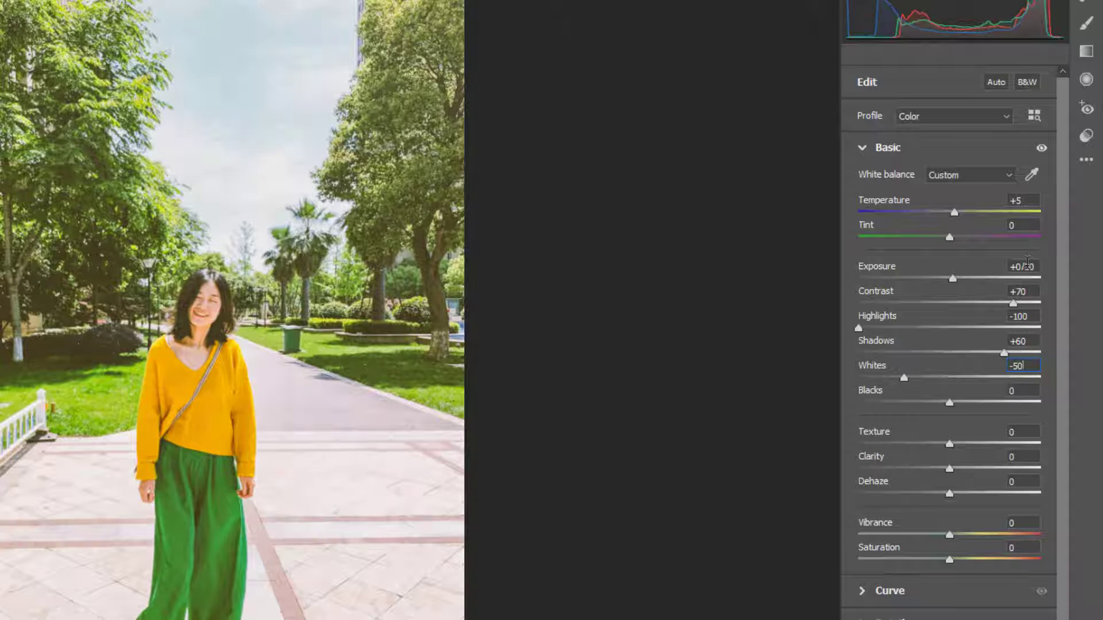
{"action": "key", "text": "Tab"}
{"action": "type", "text": "60"}
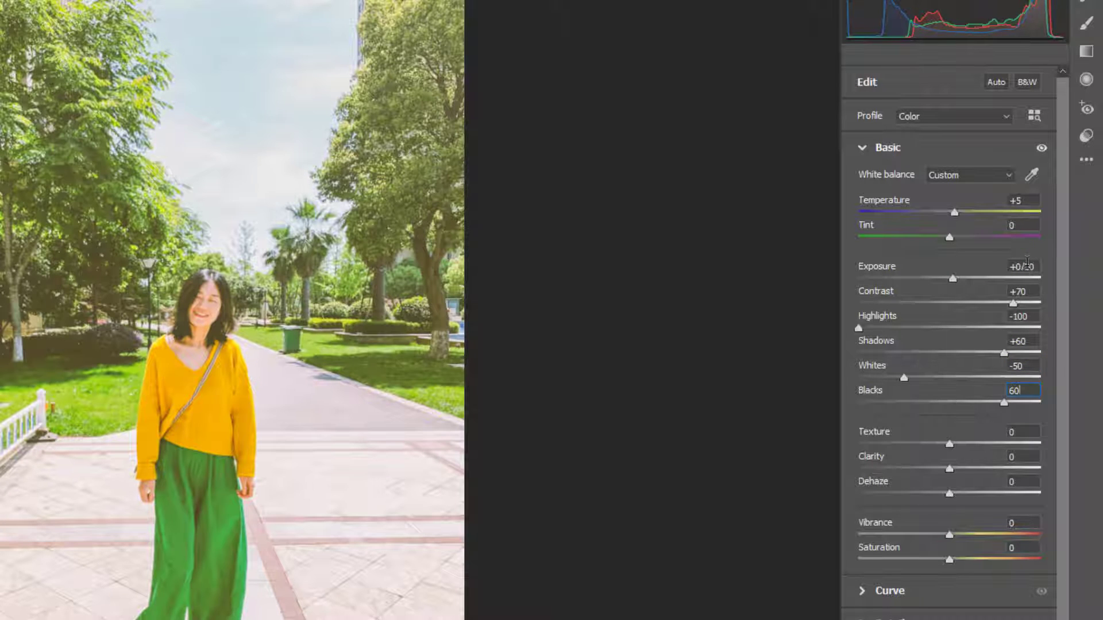
Step: Set the photo's Clarity to +34 and Dehaze to +24, leaving Texture alone
{"action": "key", "text": "Tab"}
{"action": "key", "text": "Tab"}
{"action": "type", "text": "34"}
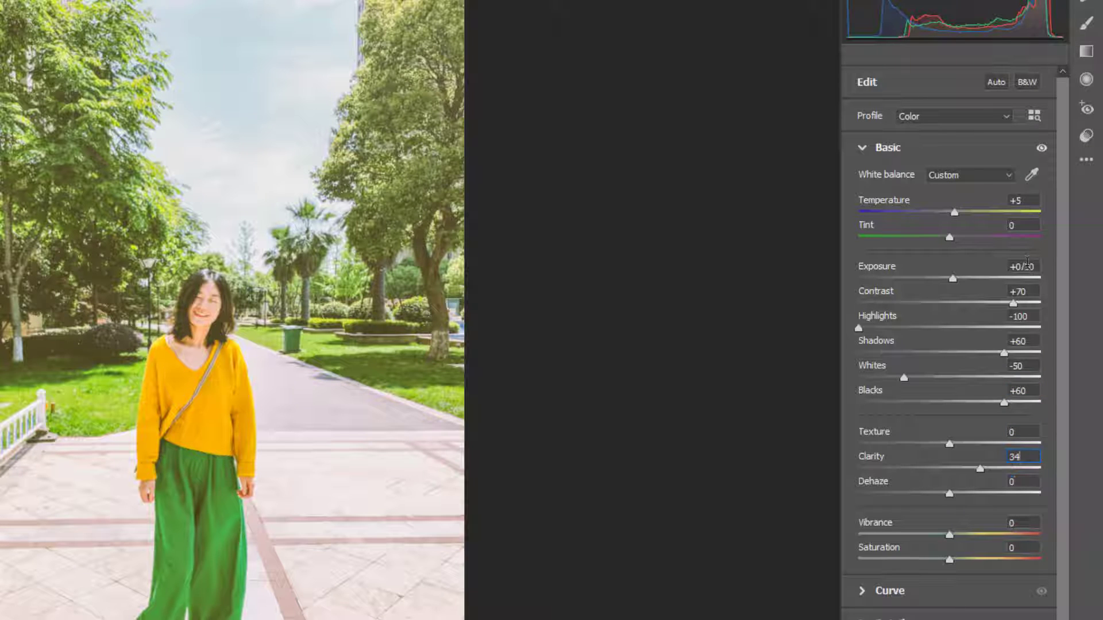
{"action": "key", "text": "Tab"}
{"action": "type", "text": "24"}
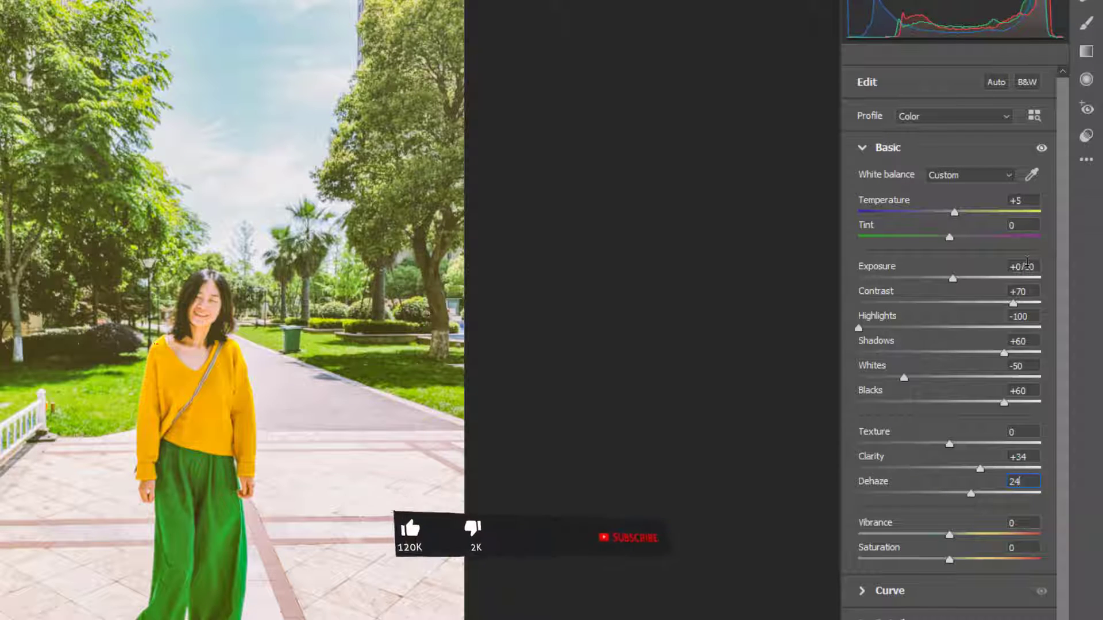
Step: Set Vibrance to -10 and Saturation to -20, and collapse the Basic adjustments
{"action": "key", "text": "Tab"}
{"action": "type", "text": "-10"}
{"action": "key", "text": "Tab"}
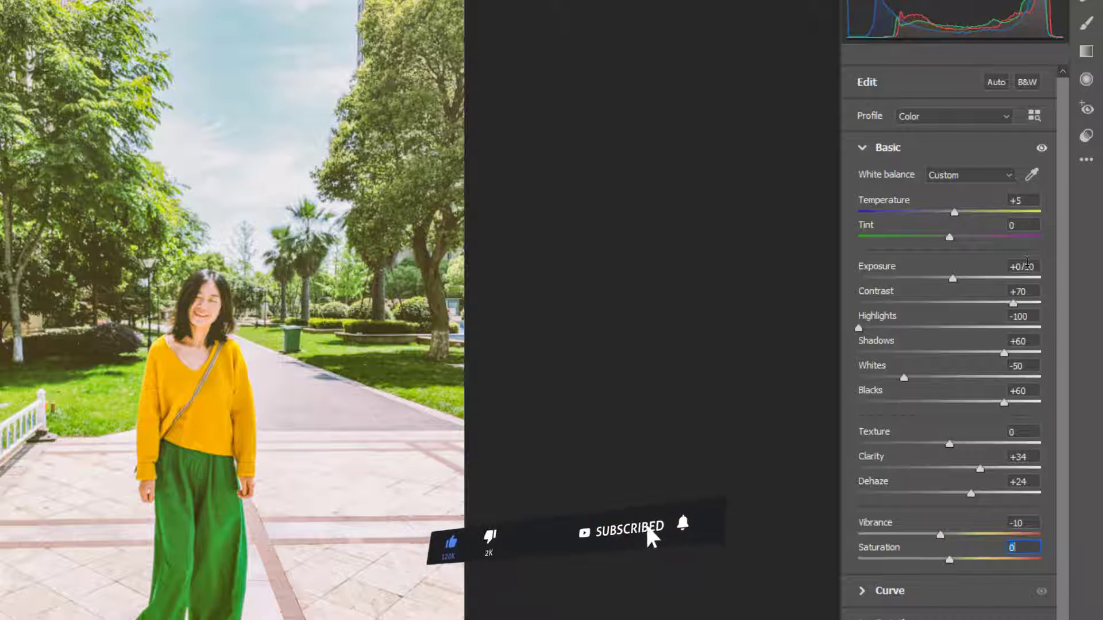
{"action": "type", "text": "-20"}
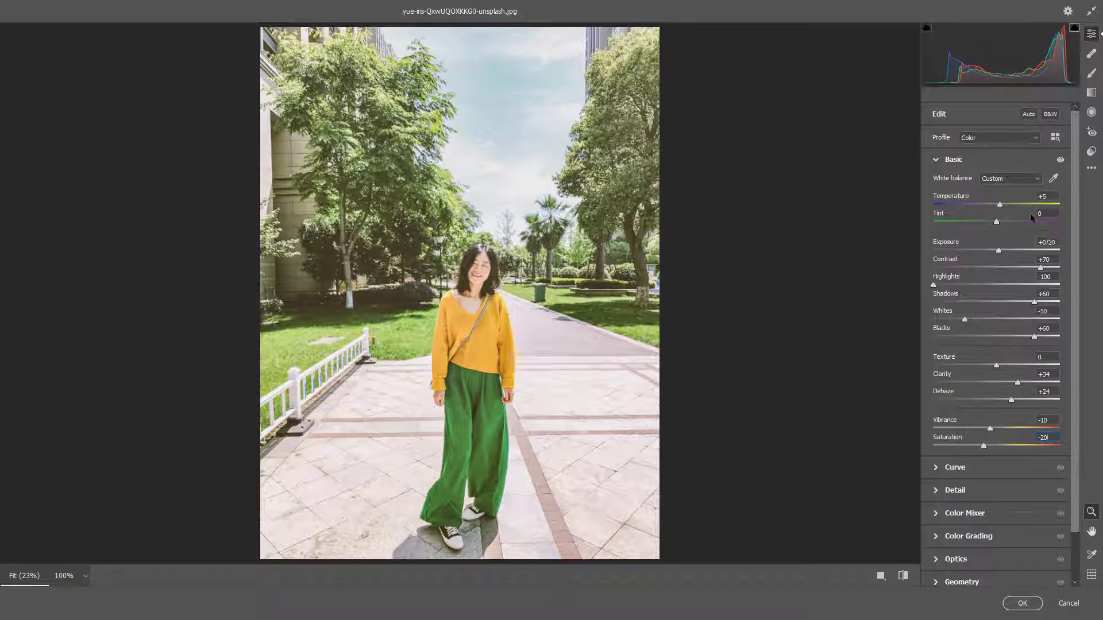
{"action": "left_click", "coordinate": [936, 162]}
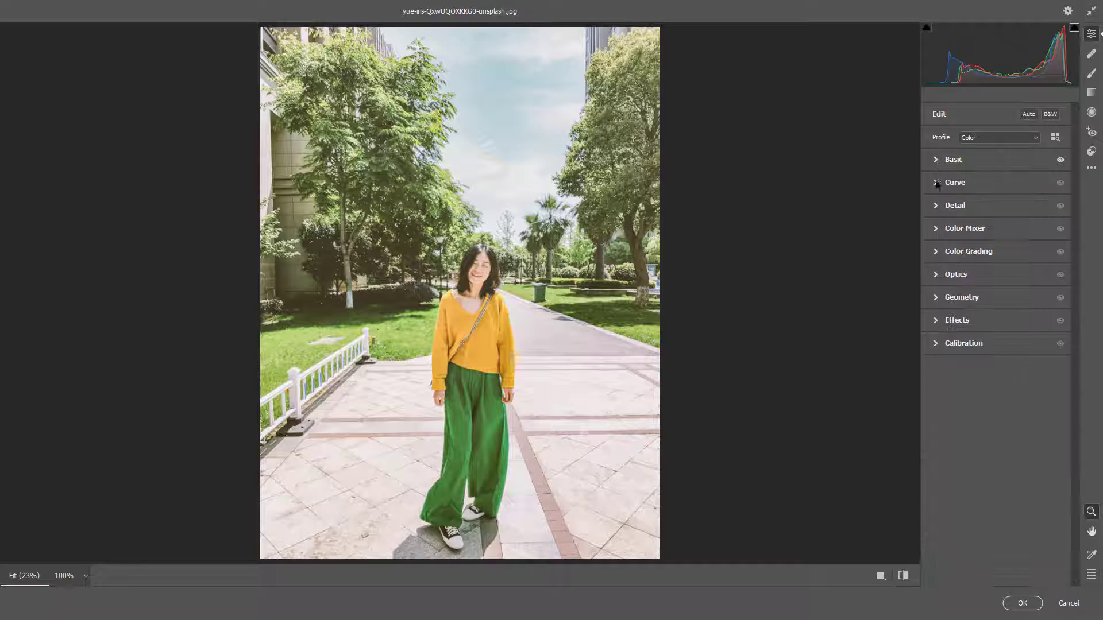
Step: Set Sharpening to 25 in the Detail adjustments and collapse them
{"action": "left_click", "coordinate": [936, 205]}
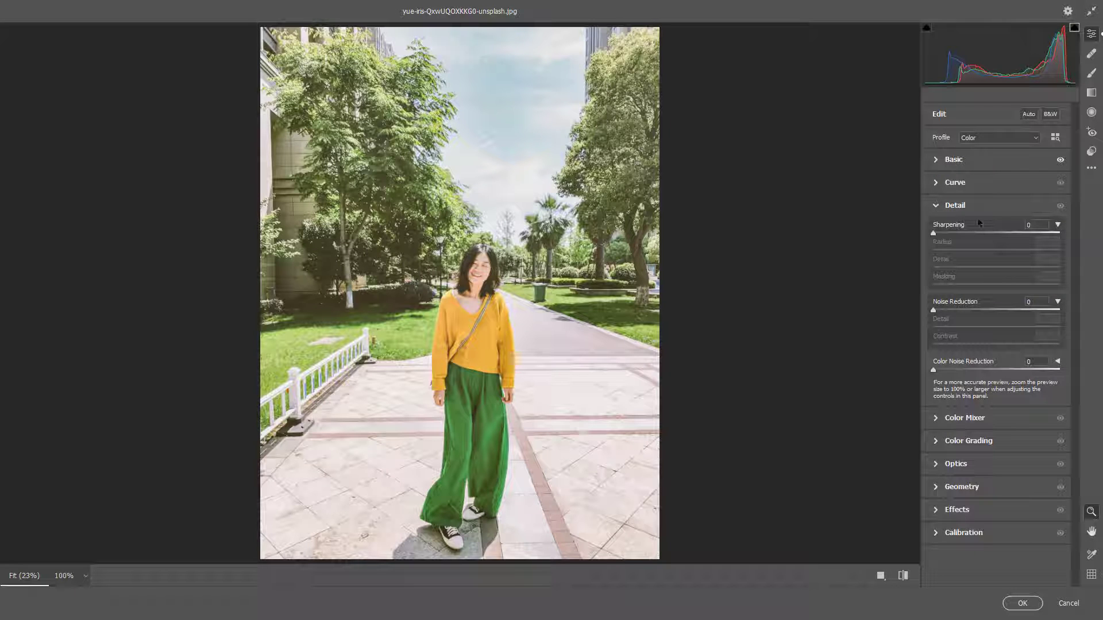
{"action": "left_click", "coordinate": [1034, 224]}
{"action": "type", "text": "25"}
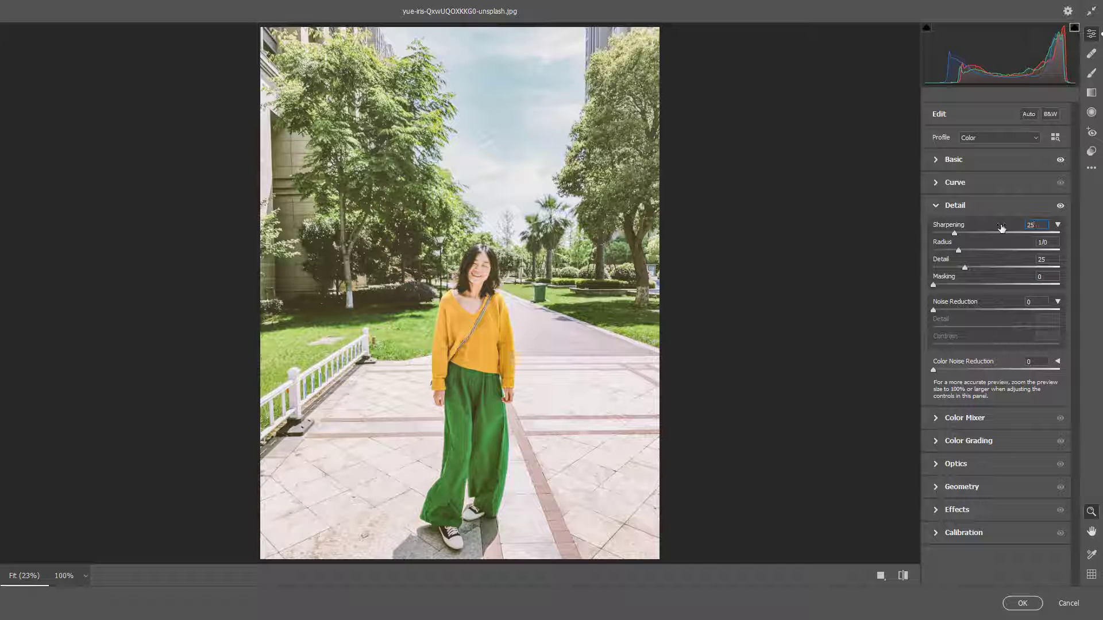
{"action": "left_click", "coordinate": [938, 207]}
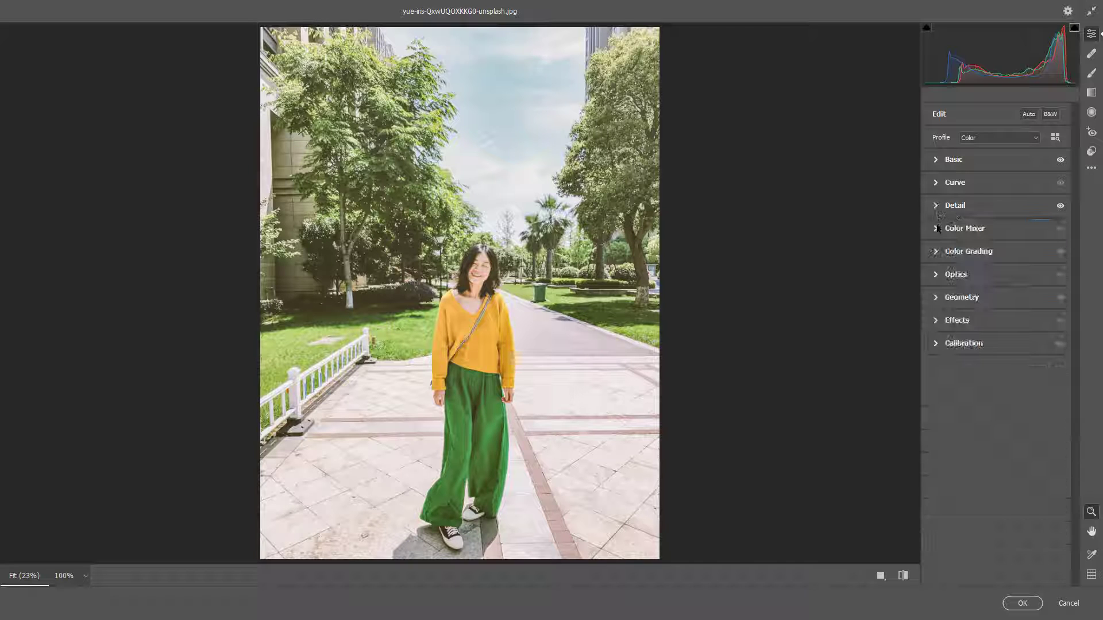
Step: In the Color Mixer, set the HSL hue of Reds to +20, Oranges to -10 and Yellows to -40
{"action": "left_click", "coordinate": [938, 228]}
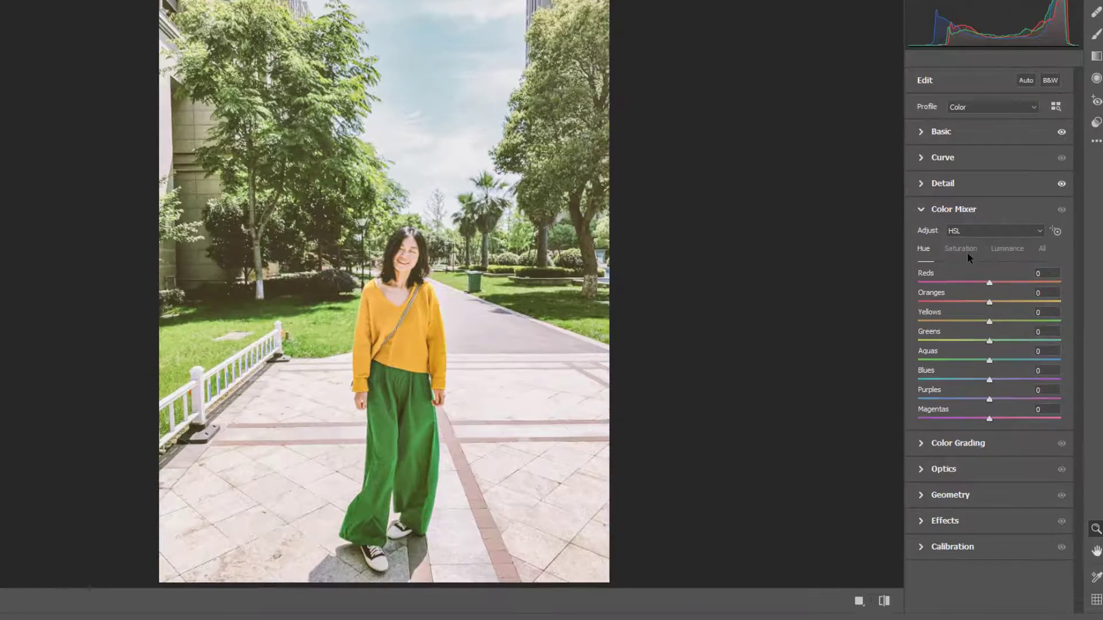
{"action": "left_click", "coordinate": [1035, 274]}
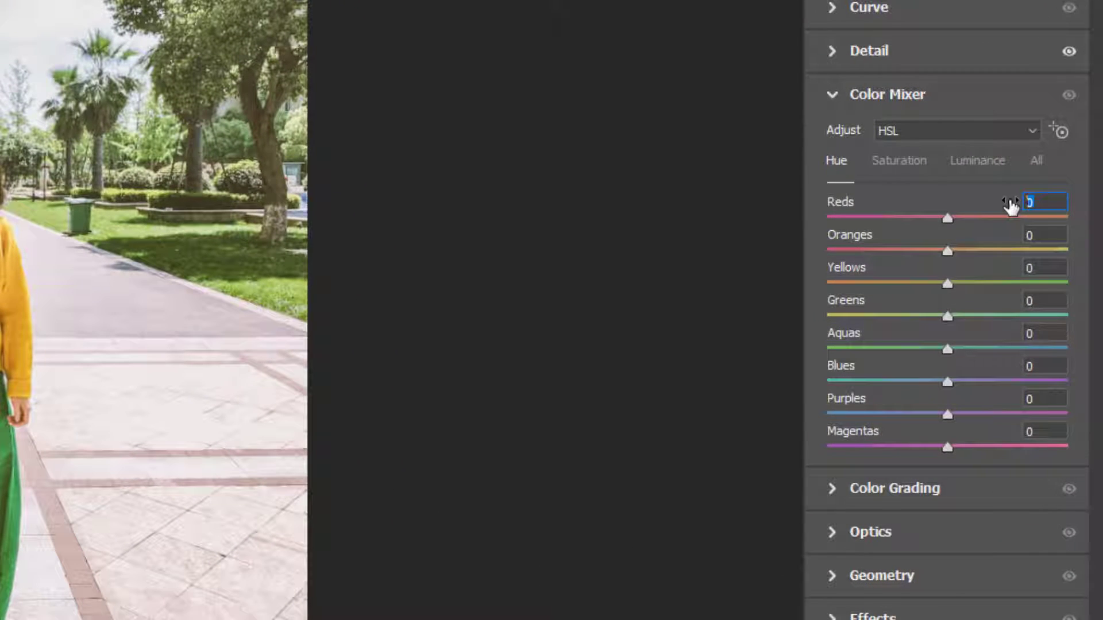
{"action": "type", "text": "20"}
{"action": "key", "text": "Tab"}
{"action": "type", "text": "-1"}
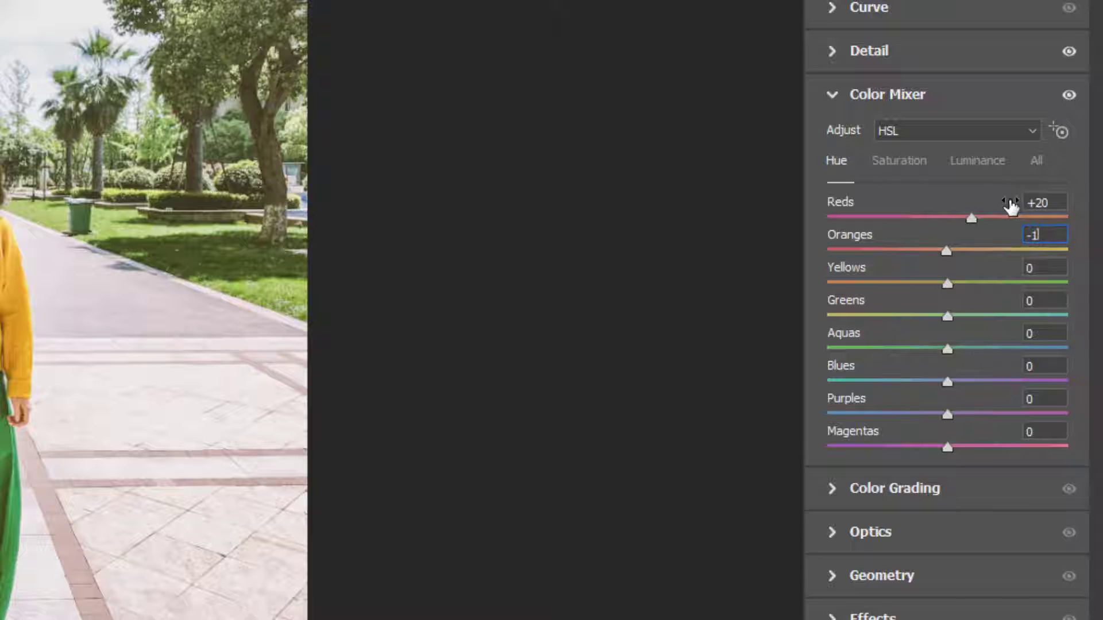
{"action": "type", "text": "0"}
{"action": "key", "text": "Tab"}
{"action": "type", "text": "-40"}
Step: Set the Color Mixer hue of Greens to +20, Aquas to -70 and Blues to -50
{"action": "key", "text": "Tab"}
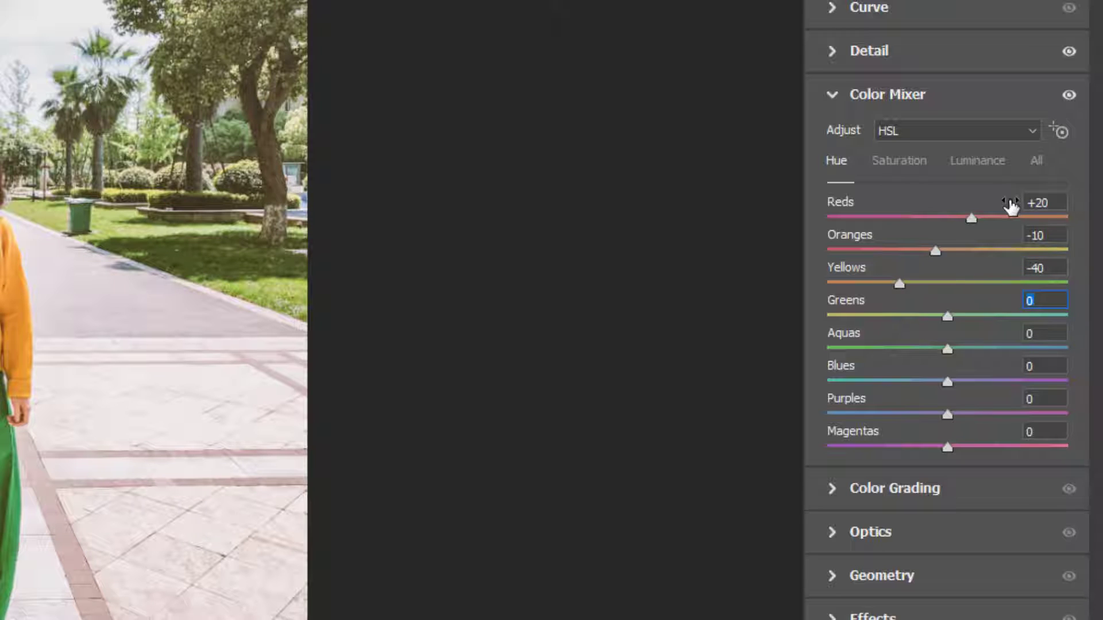
{"action": "type", "text": "20"}
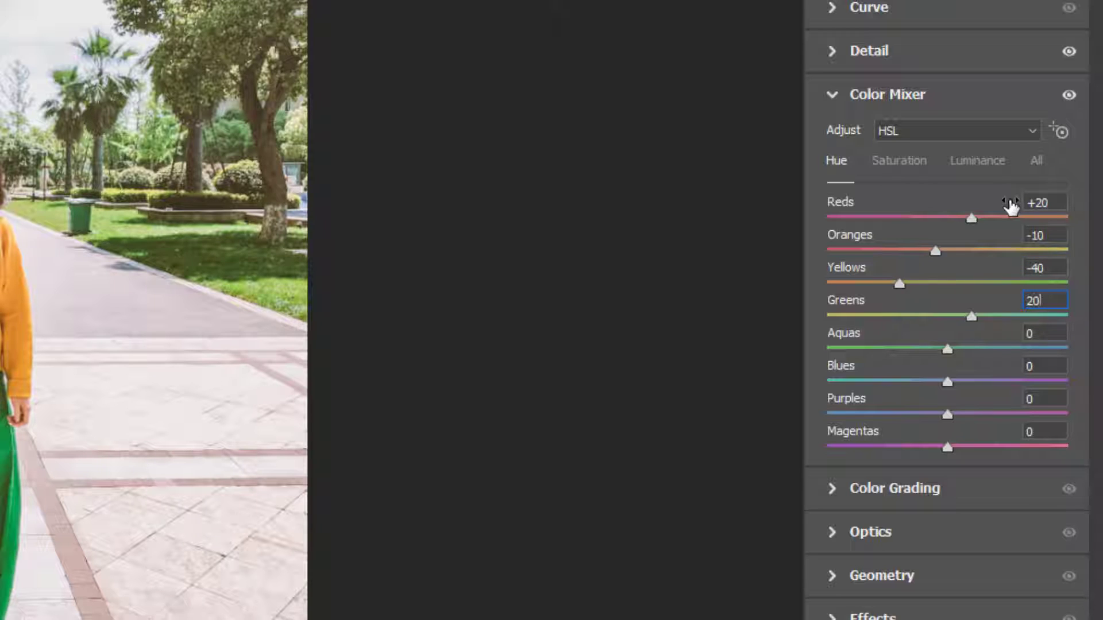
{"action": "key", "text": "Tab"}
{"action": "type", "text": "-70"}
{"action": "key", "text": "Tab"}
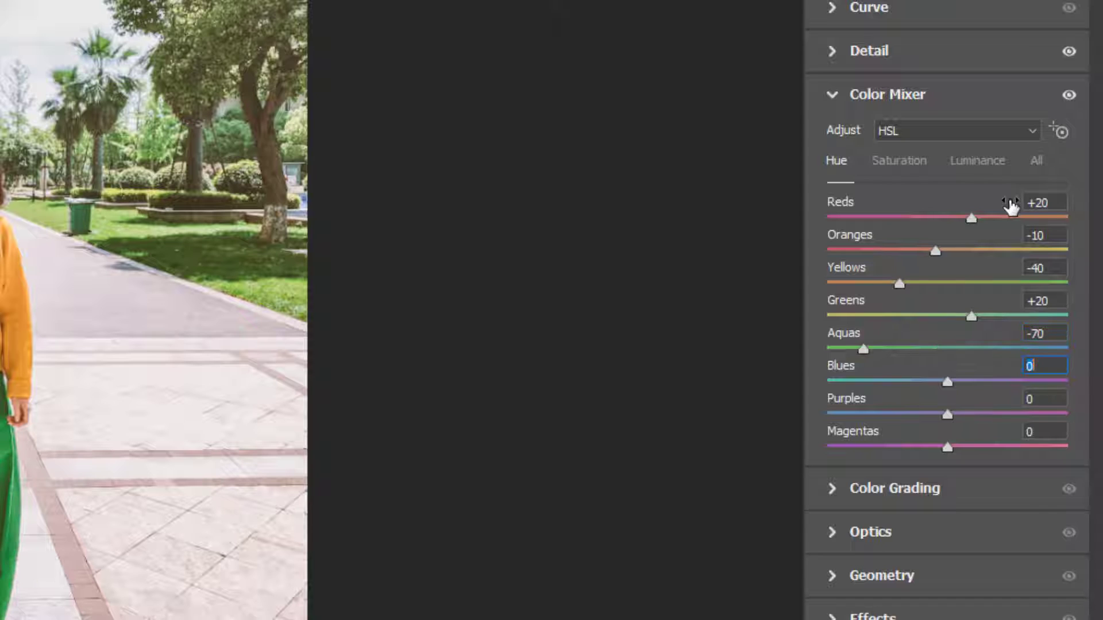
{"action": "type", "text": "-50"}
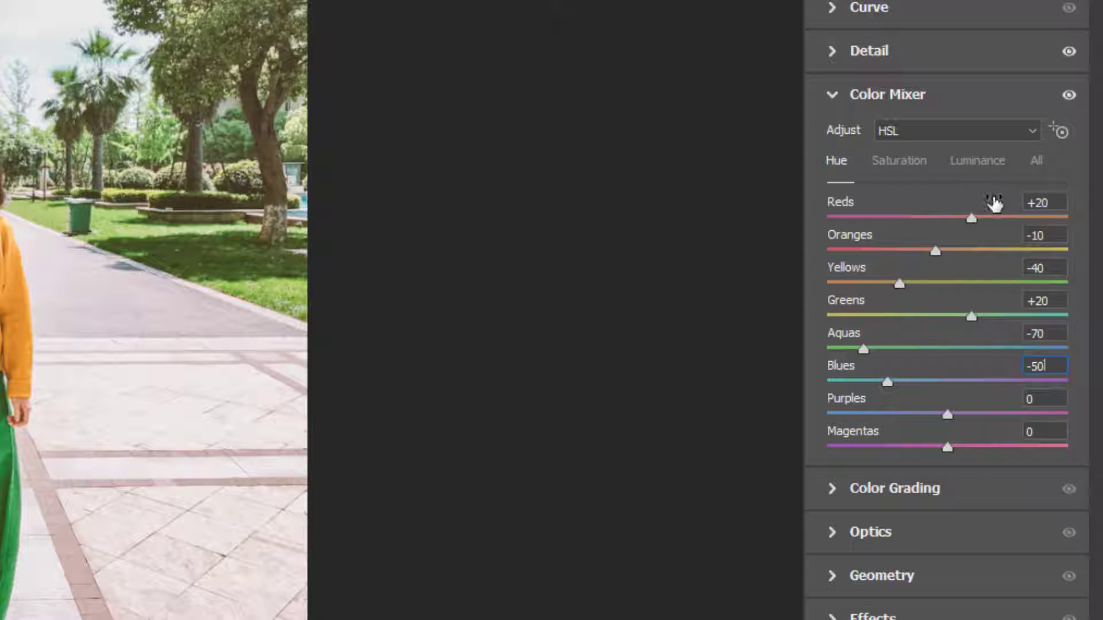
Step: Set the Color Mixer saturation of Reds to -12, Oranges to -8 and Yellows to -60
{"action": "left_click", "coordinate": [909, 161]}
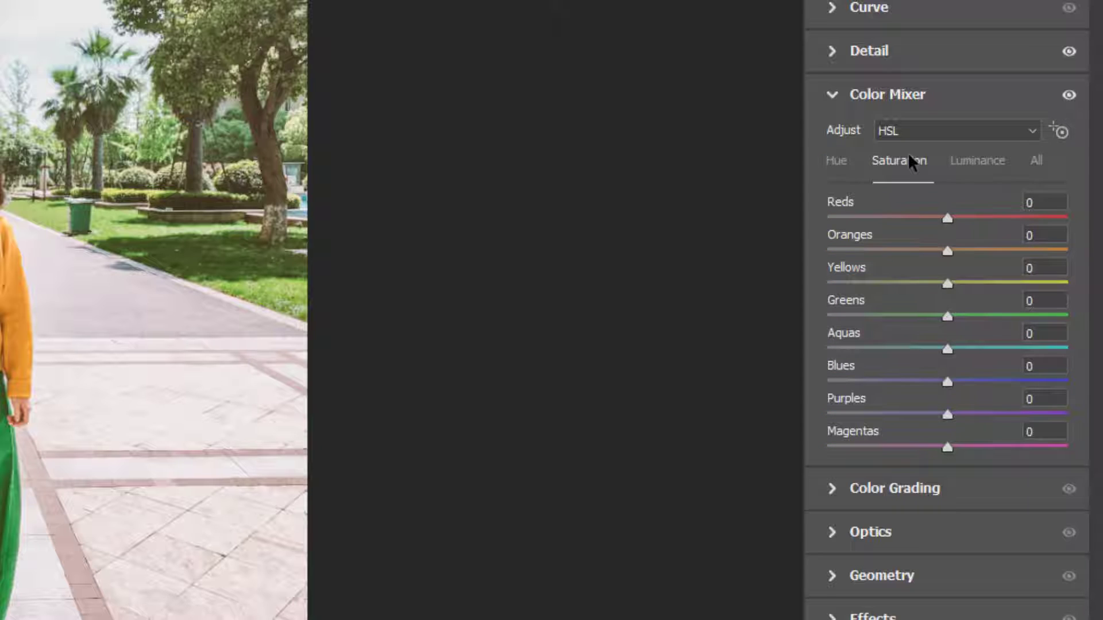
{"action": "left_click", "coordinate": [1042, 201]}
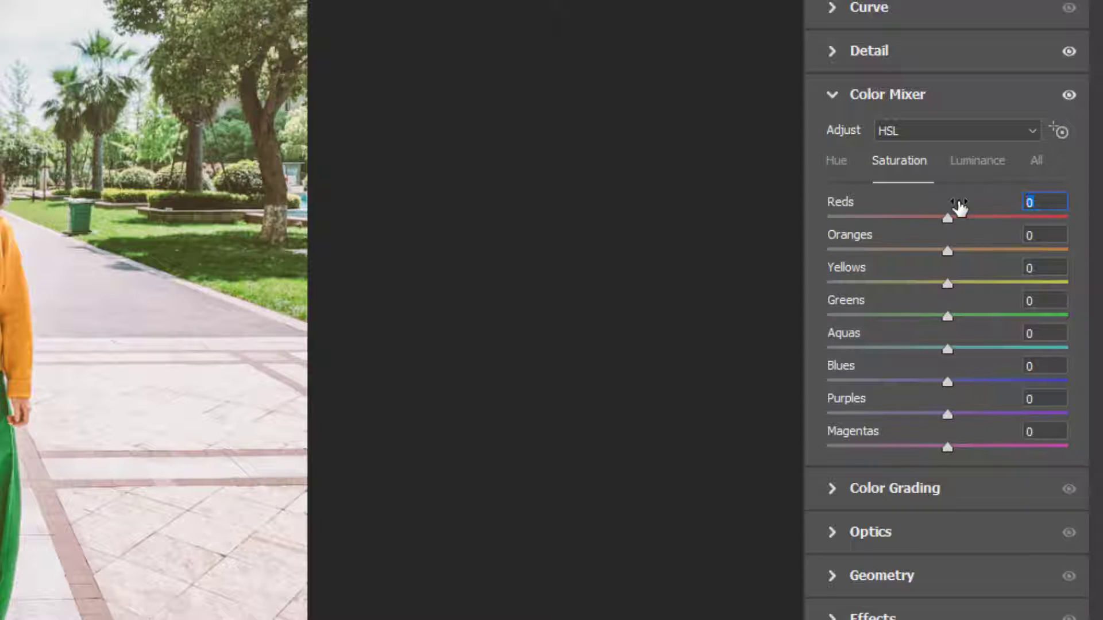
{"action": "type", "text": "-12"}
{"action": "key", "text": "Tab"}
{"action": "type", "text": "-8"}
{"action": "key", "text": "Tab"}
{"action": "type", "text": "-60"}
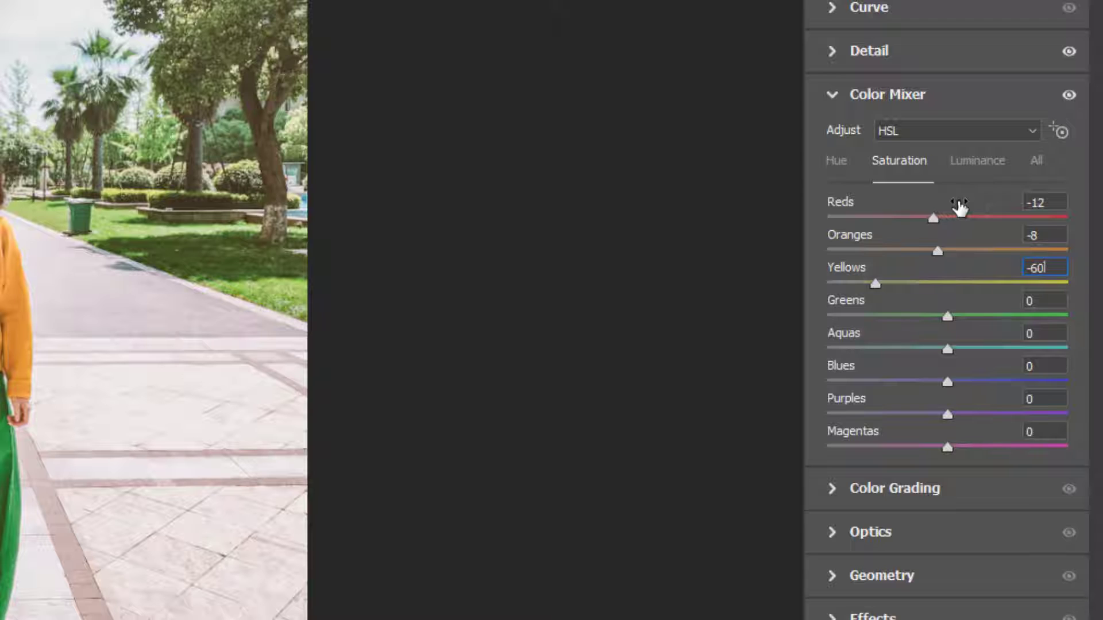
Step: Set the Color Mixer saturation of Greens to -70, Aquas to -20 and Blues to -70
{"action": "key", "text": "Tab"}
{"action": "type", "text": "-70"}
{"action": "key", "text": "Tab"}
{"action": "type", "text": "-"}
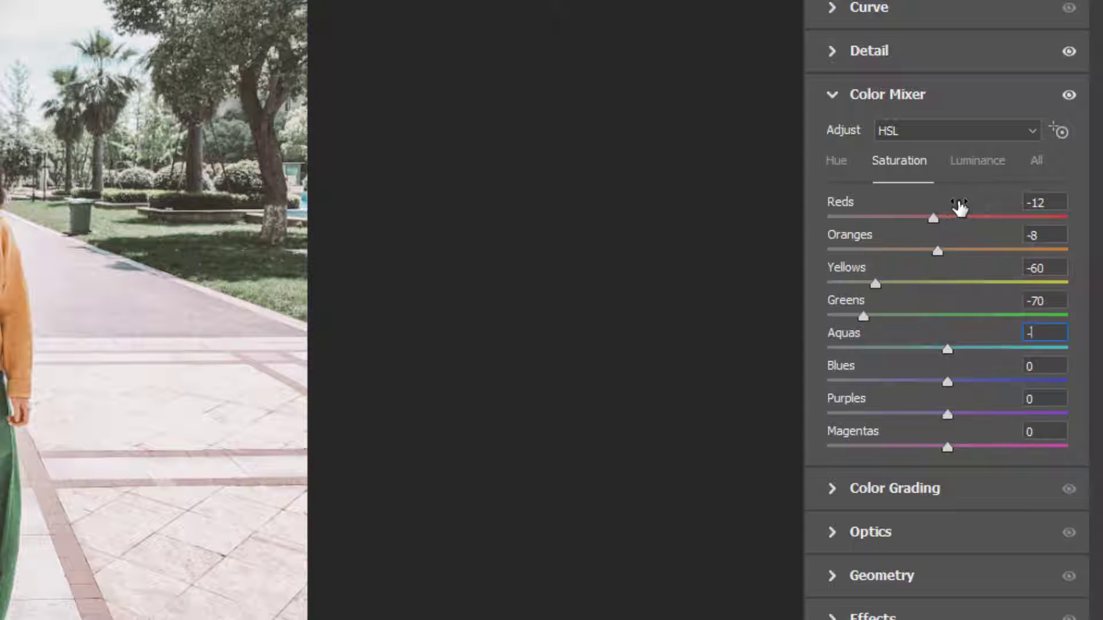
{"action": "type", "text": "20"}
{"action": "key", "text": "Tab"}
{"action": "type", "text": "-70"}
Step: Set the Color Mixer luminance of Oranges to -5 and Greens to +10, and collapse the Color Mixer
{"action": "left_click", "coordinate": [963, 167]}
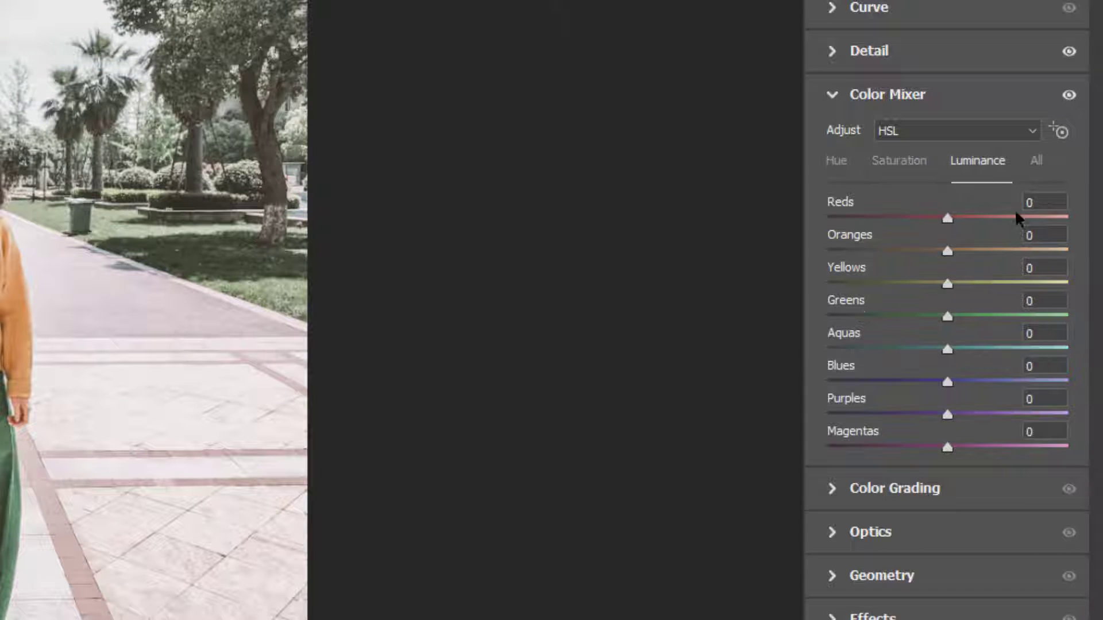
{"action": "left_click", "coordinate": [1037, 235]}
{"action": "type", "text": "-5"}
{"action": "key", "text": "Tab"}
{"action": "key", "text": "Tab"}
{"action": "type", "text": "10"}
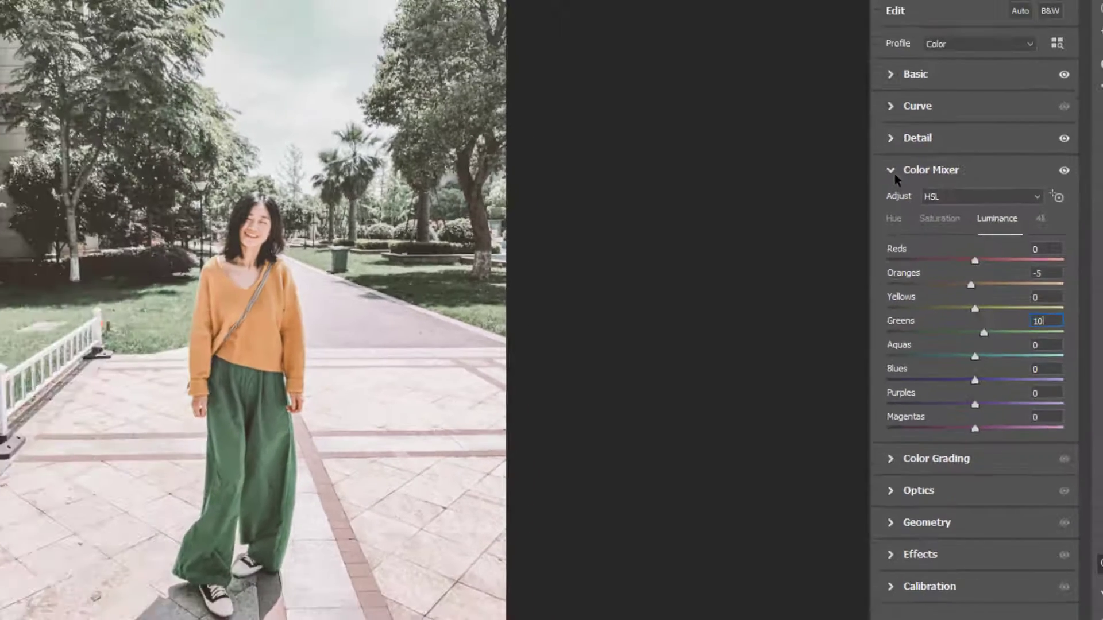
{"action": "left_click", "coordinate": [833, 106]}
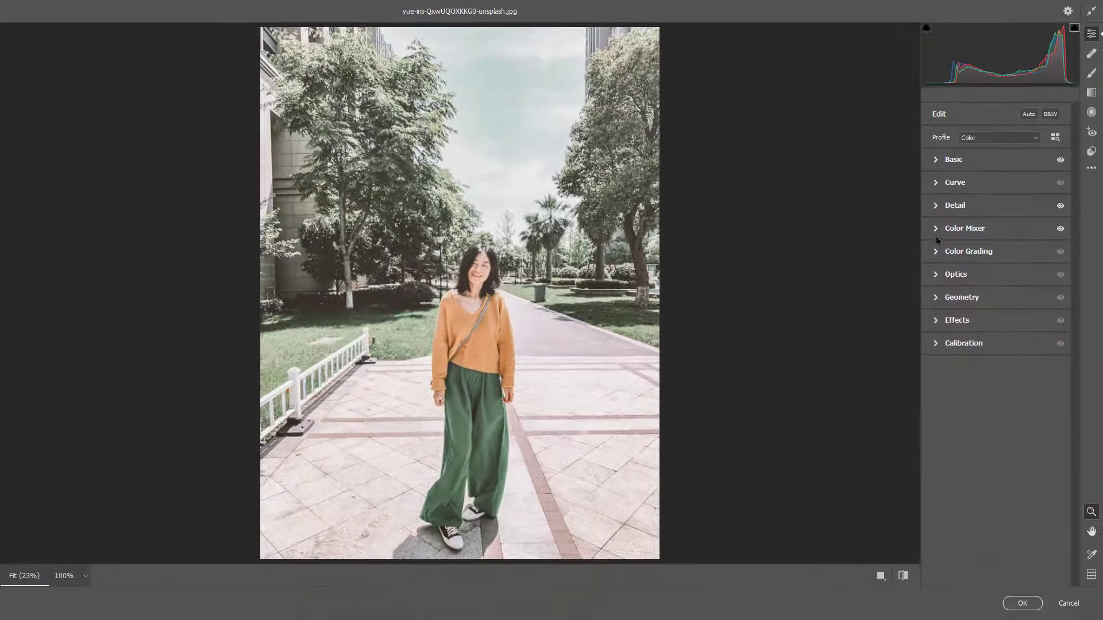
Step: In Color Grading, tint the highlights with hue 35 and saturation 7, and collapse the section
{"action": "left_click", "coordinate": [936, 253]}
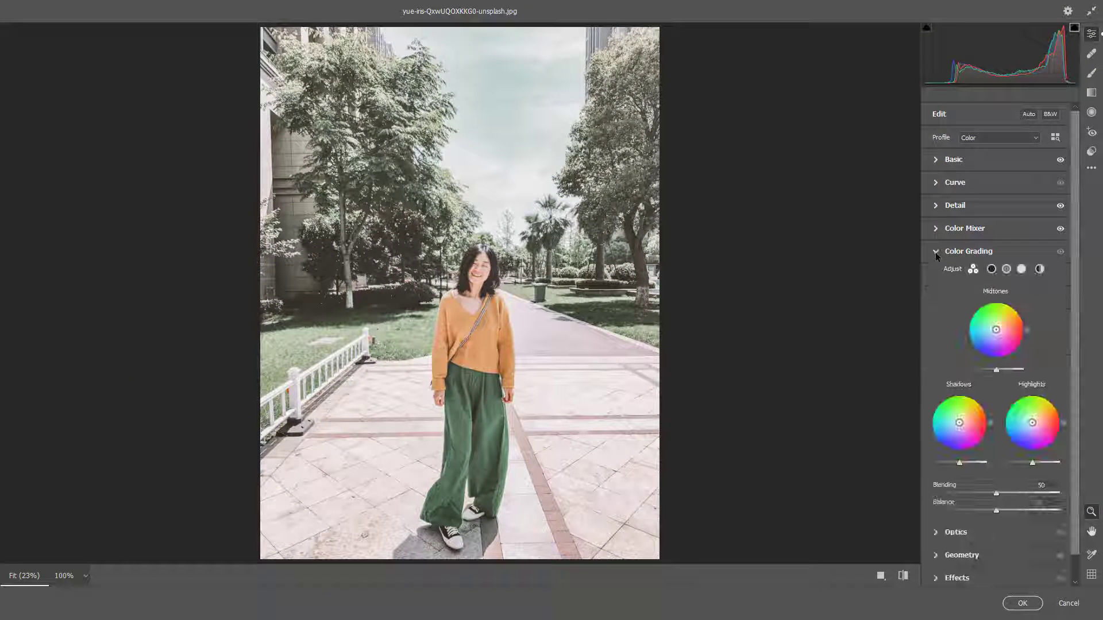
{"action": "left_click", "coordinate": [1022, 270]}
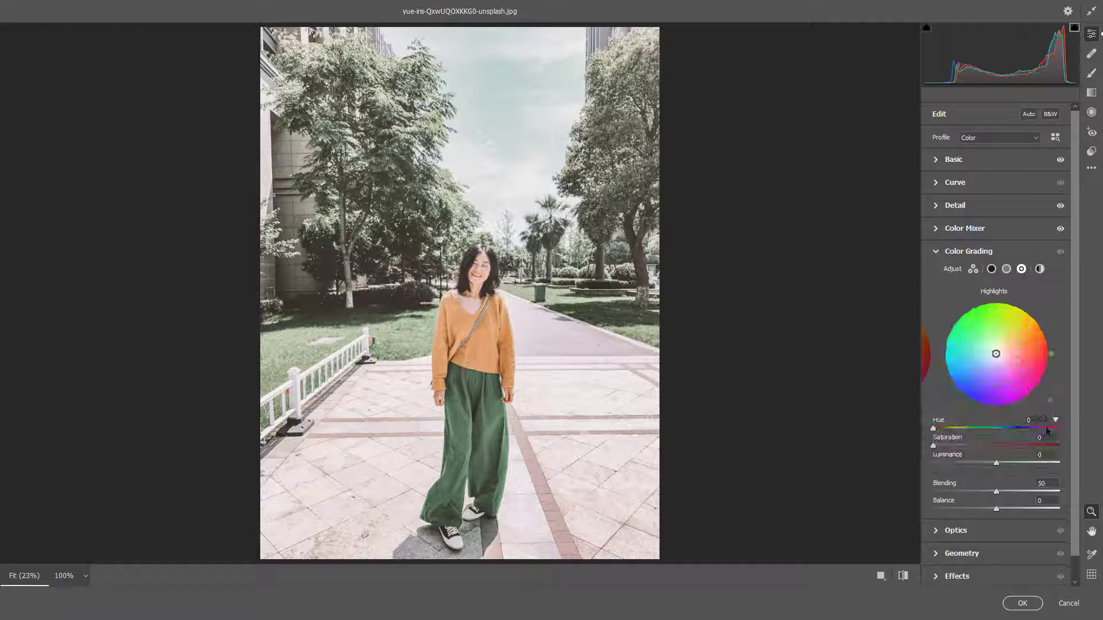
{"action": "left_click", "coordinate": [1030, 419]}
{"action": "type", "text": "35"}
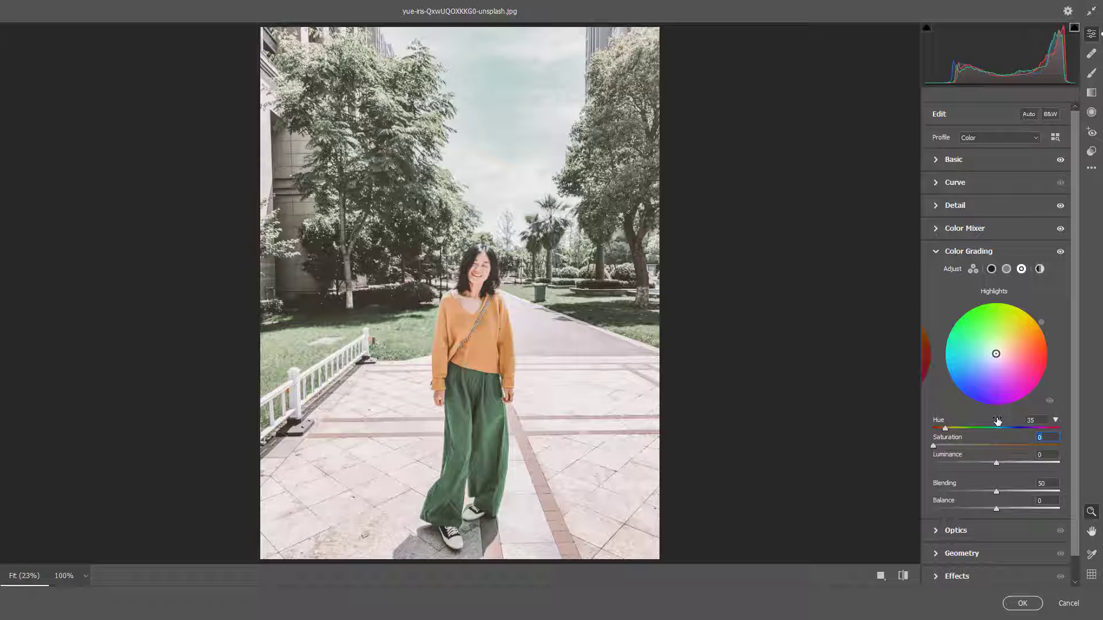
{"action": "type", "text": "7"}
{"action": "left_click", "coordinate": [936, 253]}
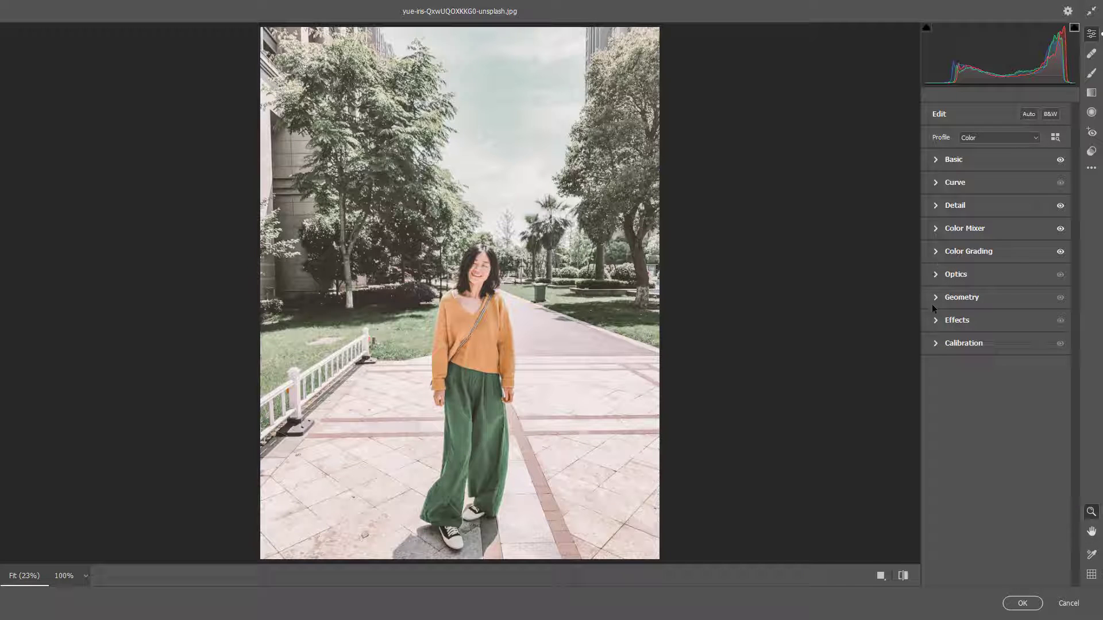
Step: Add a vignette of -16 in the Effects adjustments and collapse them
{"action": "left_click", "coordinate": [933, 324]}
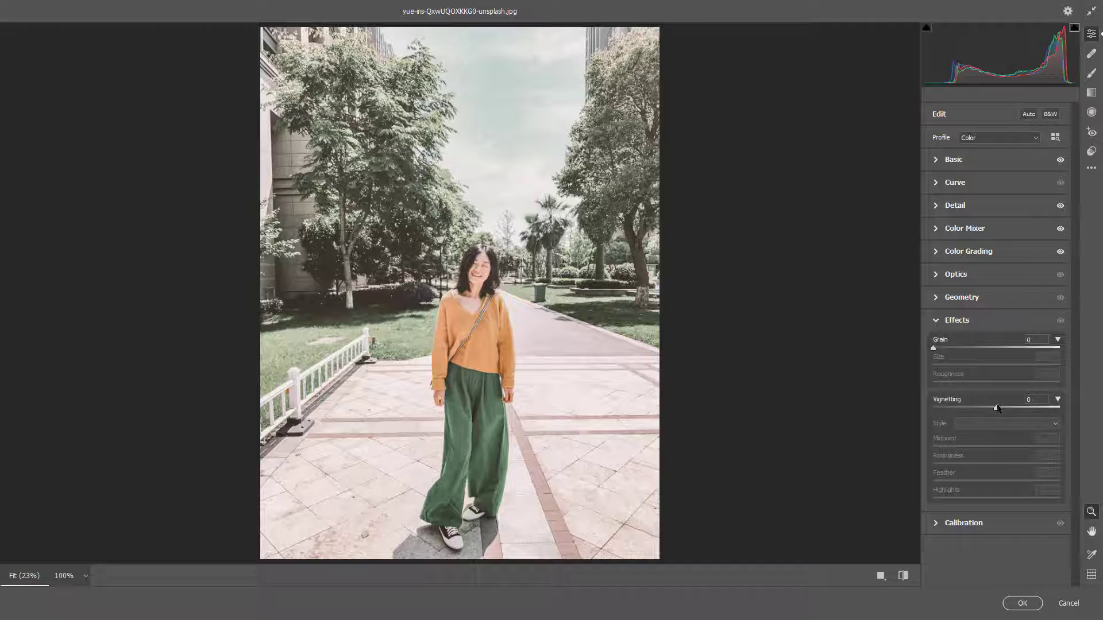
{"action": "left_click_drag", "start_coordinate": [997, 407], "coordinate": [987, 405]}
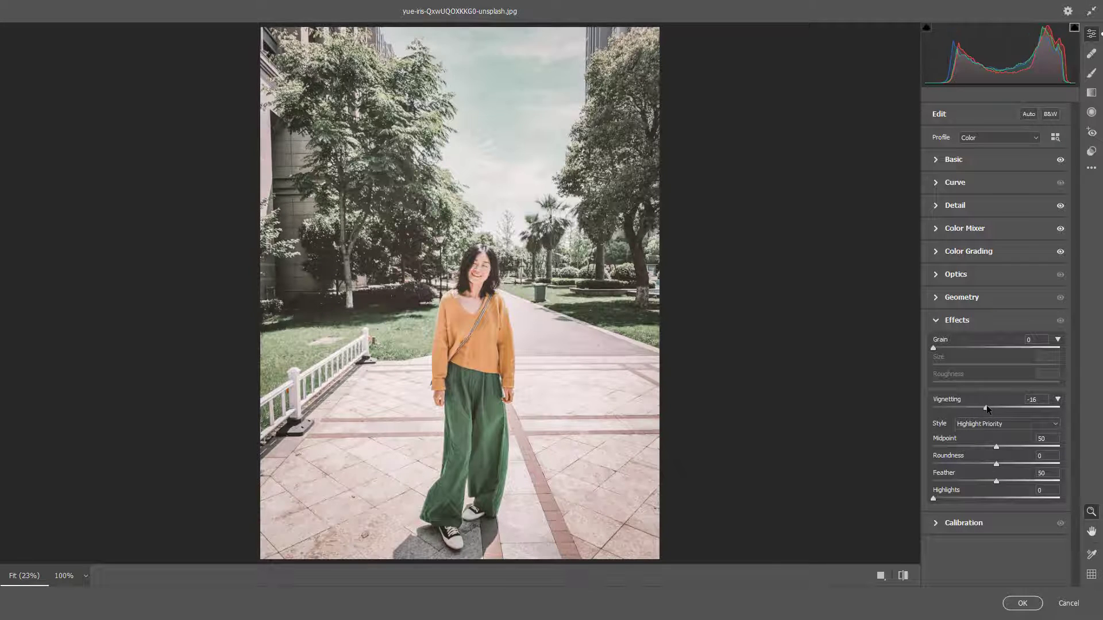
{"action": "left_click", "coordinate": [937, 321]}
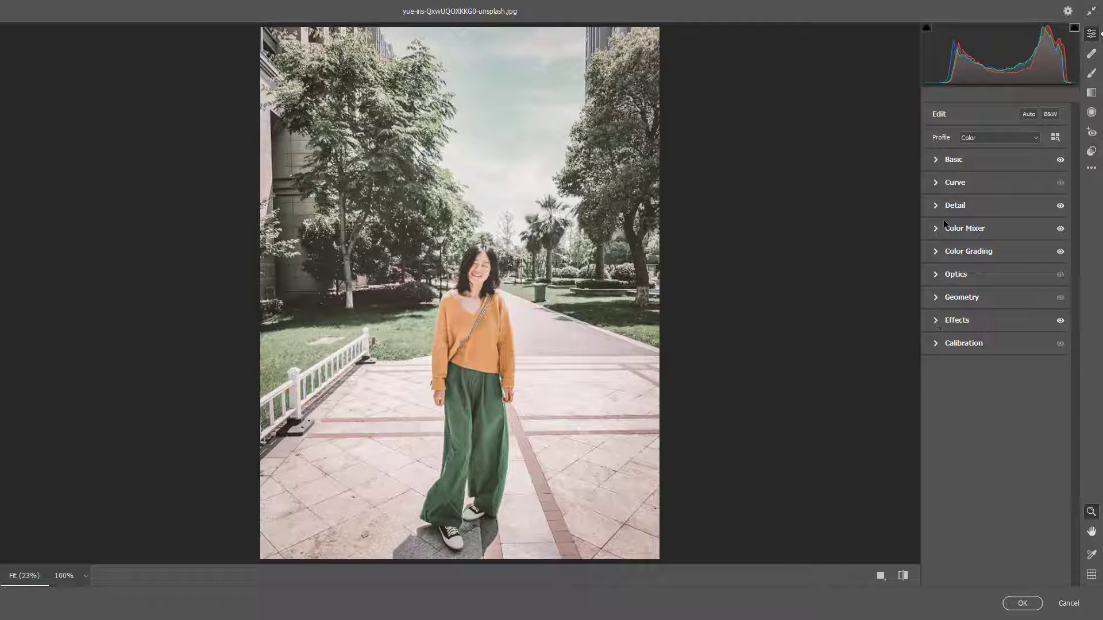
Step: Lower the Exposure to -0.20 in the Basic adjustments and collapse the section
{"action": "left_click", "coordinate": [941, 161]}
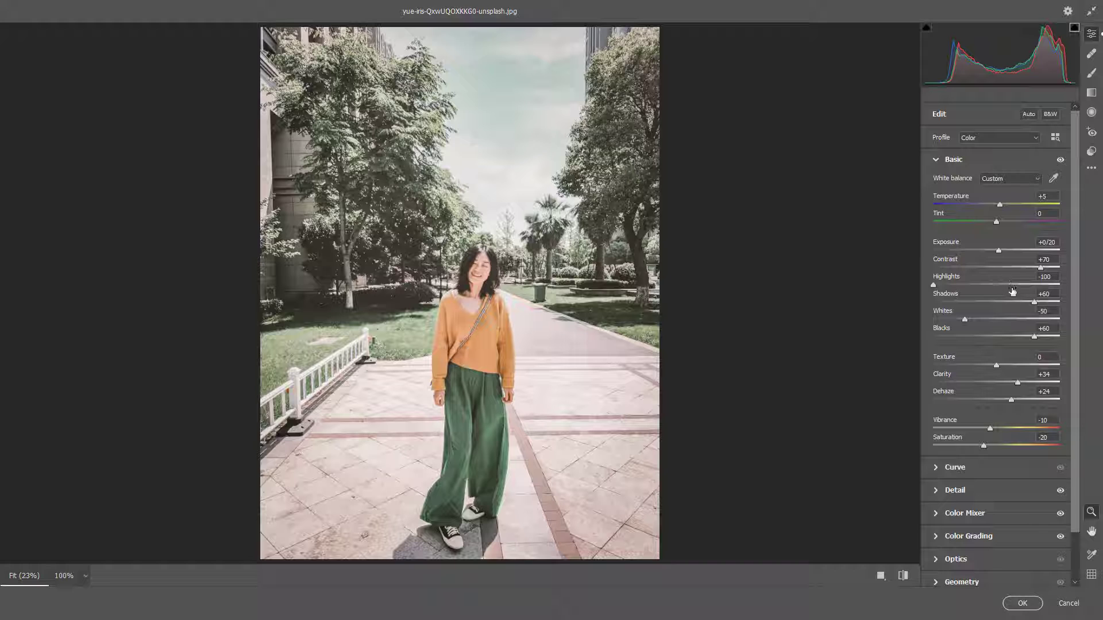
{"action": "left_click_drag", "start_coordinate": [997, 246], "coordinate": [990, 248]}
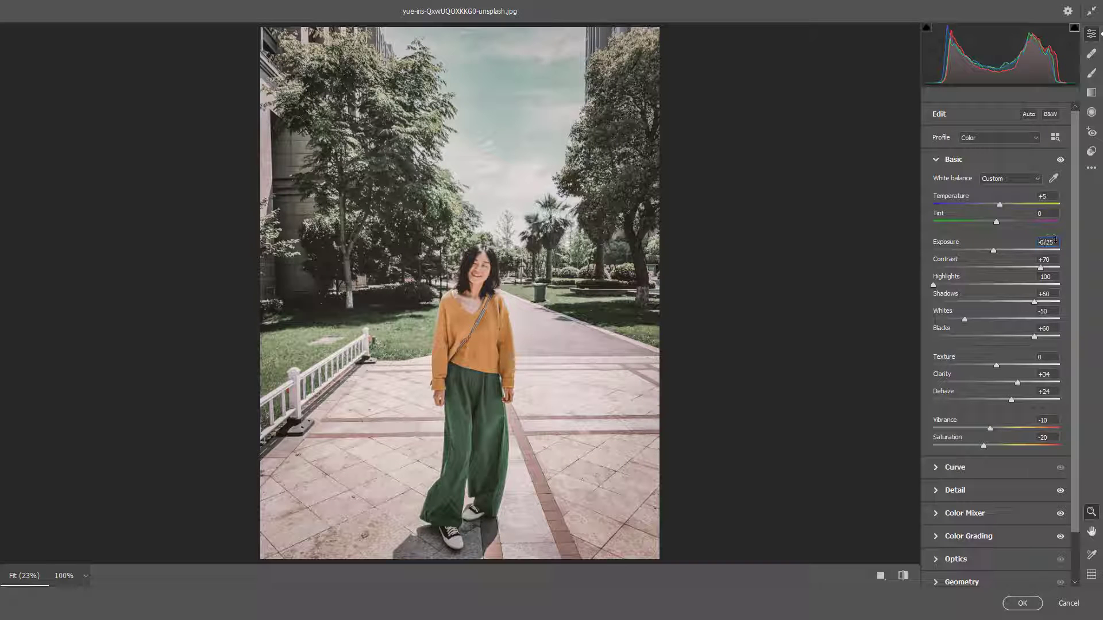
{"action": "key", "text": "BackSpace"}
{"action": "type", "text": "0"}
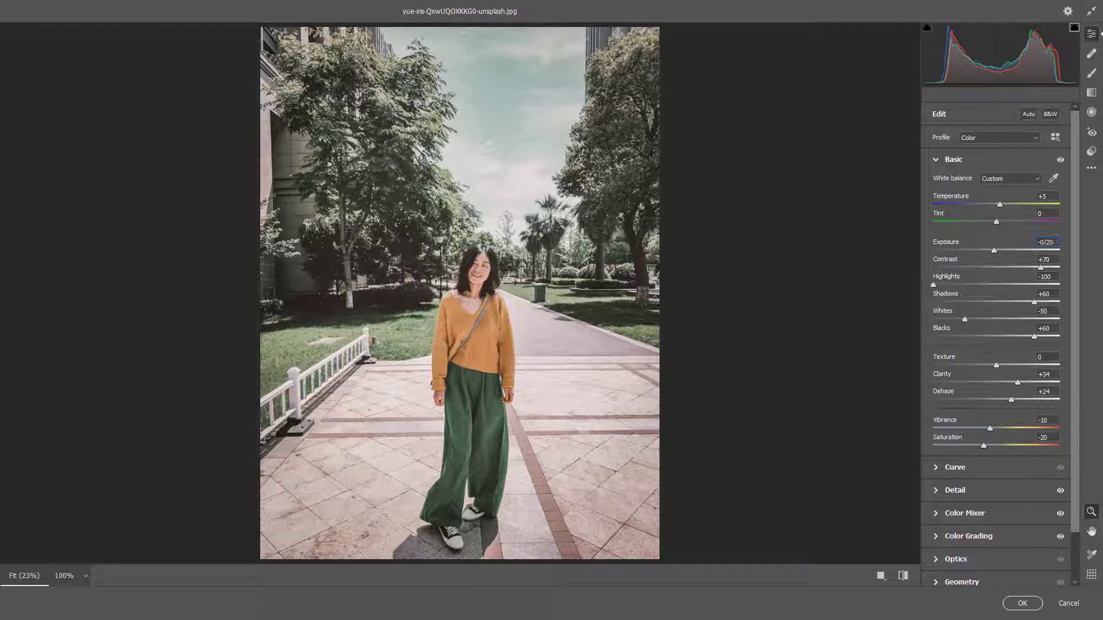
{"action": "left_click", "coordinate": [935, 161]}
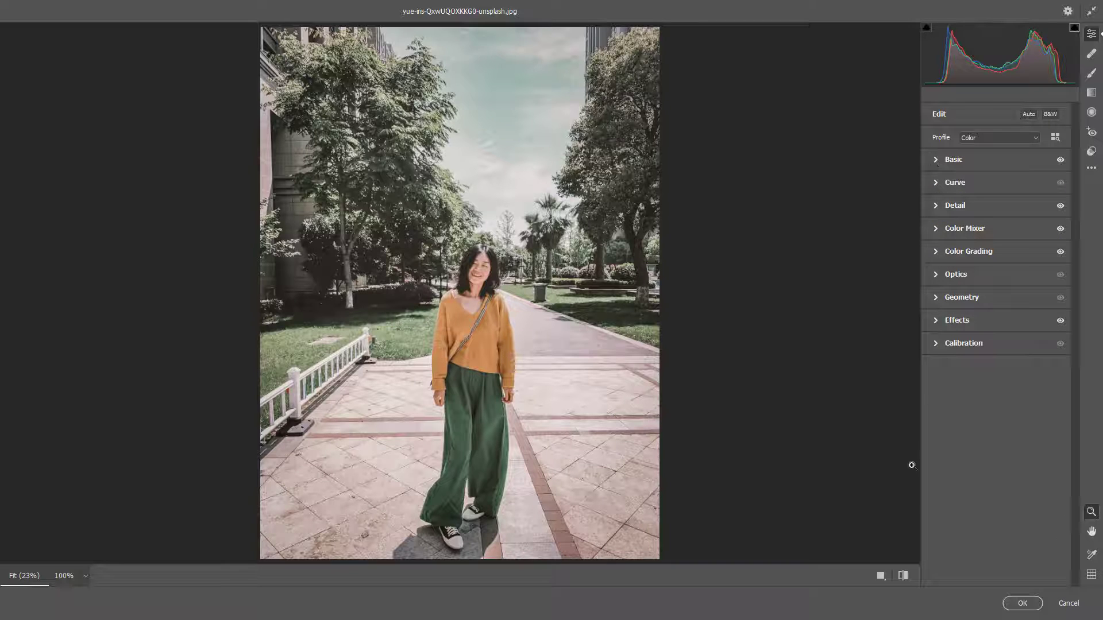
Step: Compare the graded portrait with its default settings by switching between the before and after views
{"action": "left_click", "coordinate": [905, 577]}
{"action": "left_click", "coordinate": [905, 577]}
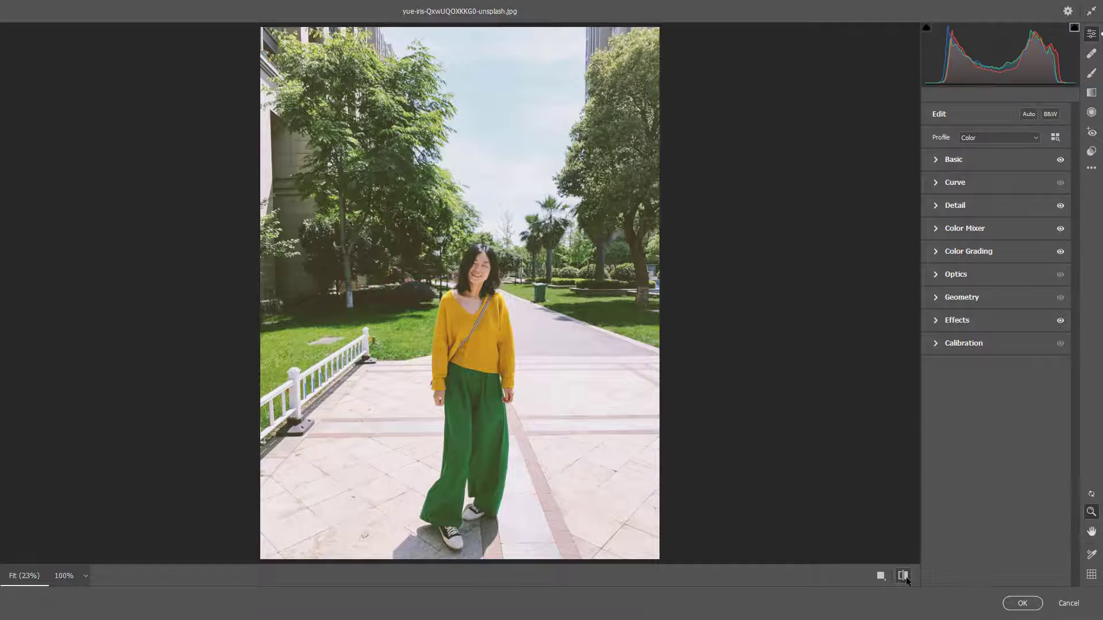
{"action": "left_click", "coordinate": [905, 576]}
{"action": "left_click", "coordinate": [905, 577]}
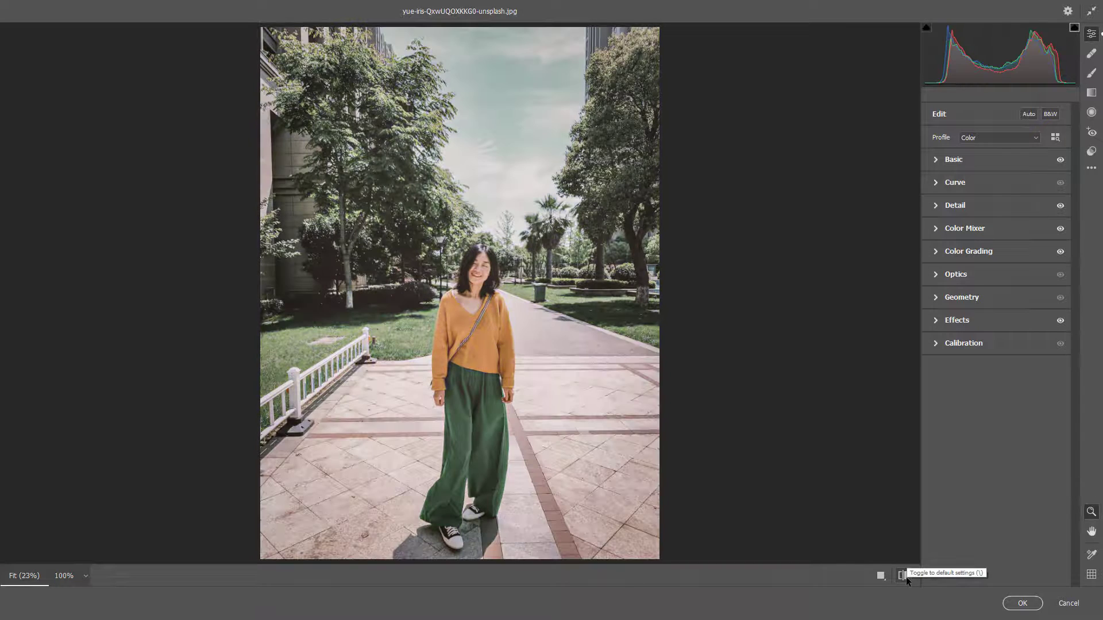
{"action": "left_click", "coordinate": [906, 577]}
{"action": "left_click", "coordinate": [906, 576]}
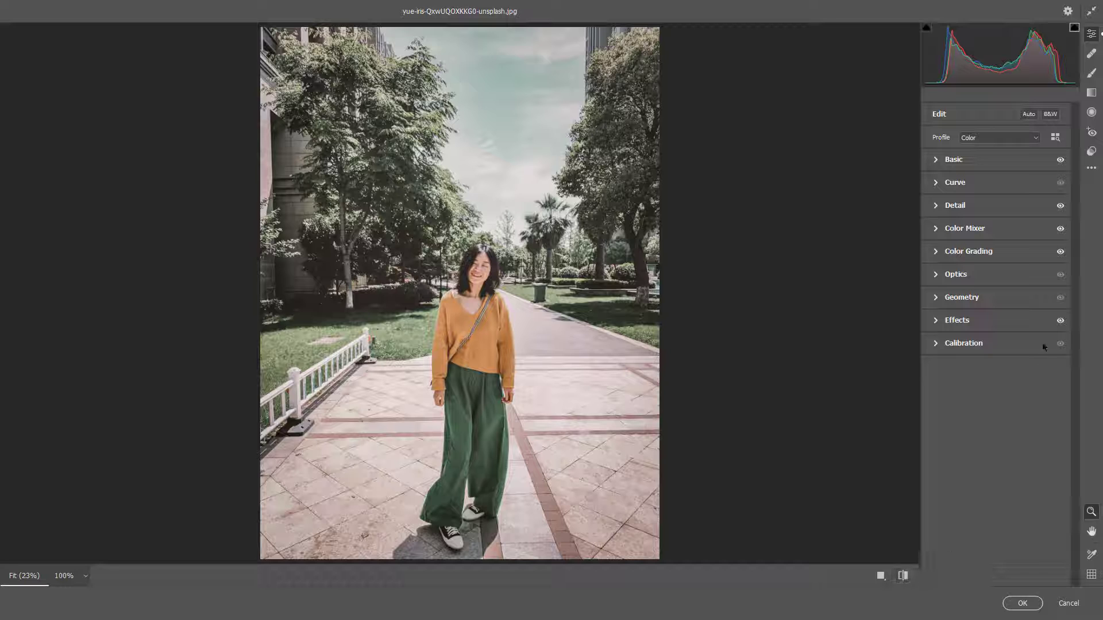
Step: Save the default subset of Camera Raw settings as "dark gray" in Downloads and apply the filter to the layer
{"action": "left_click", "coordinate": [1091, 168]}
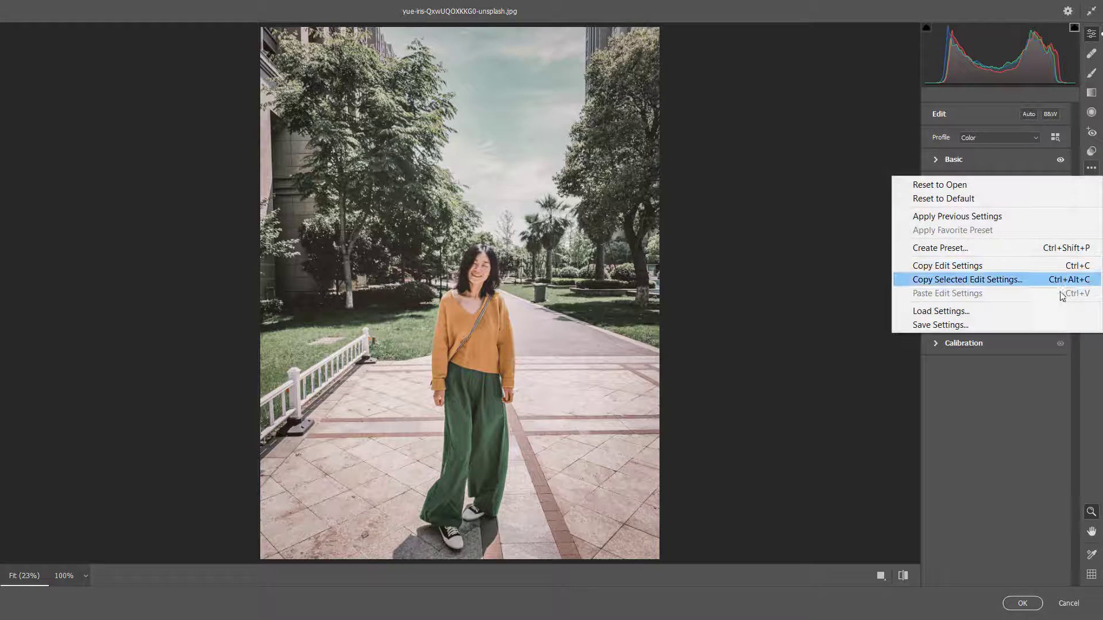
{"action": "left_click", "coordinate": [981, 325]}
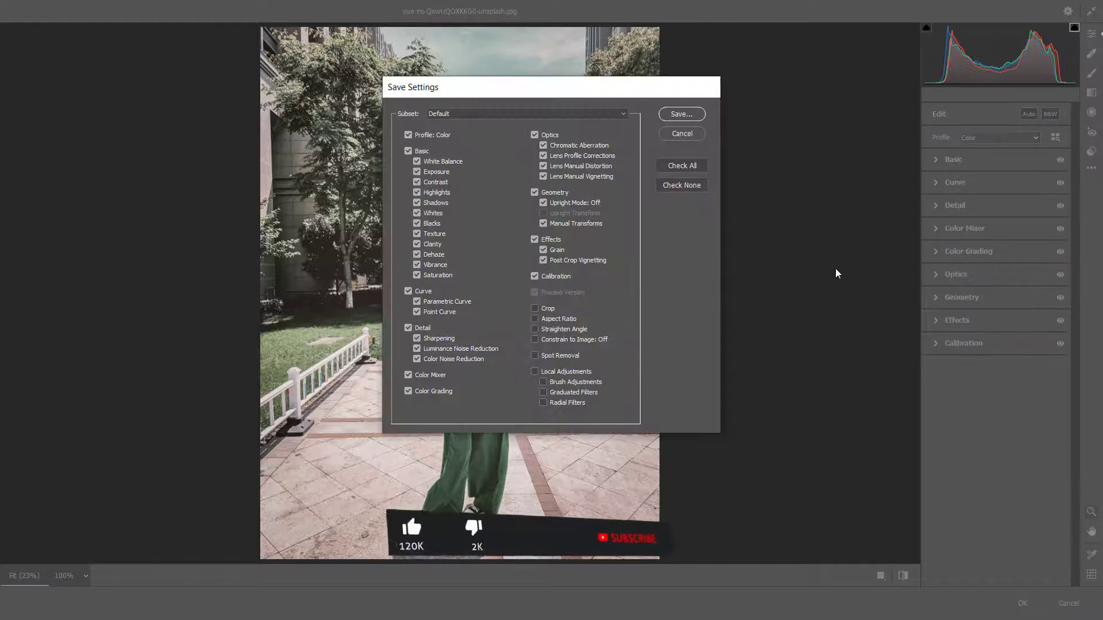
{"action": "left_click", "coordinate": [684, 116]}
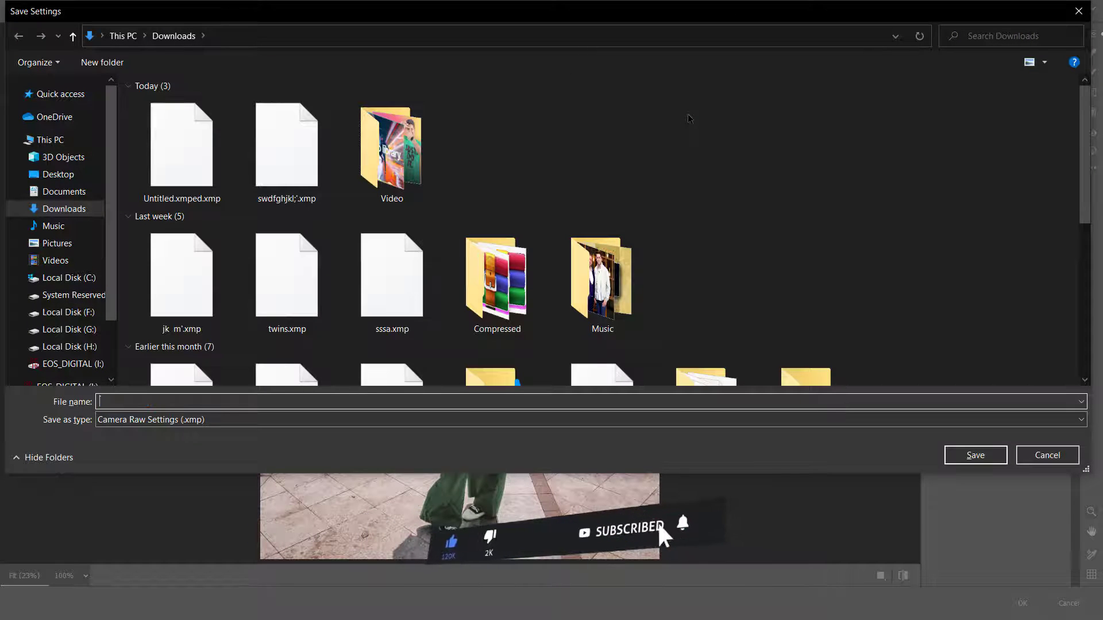
{"action": "key", "text": "alt+shift"}
{"action": "type", "text": "d"}
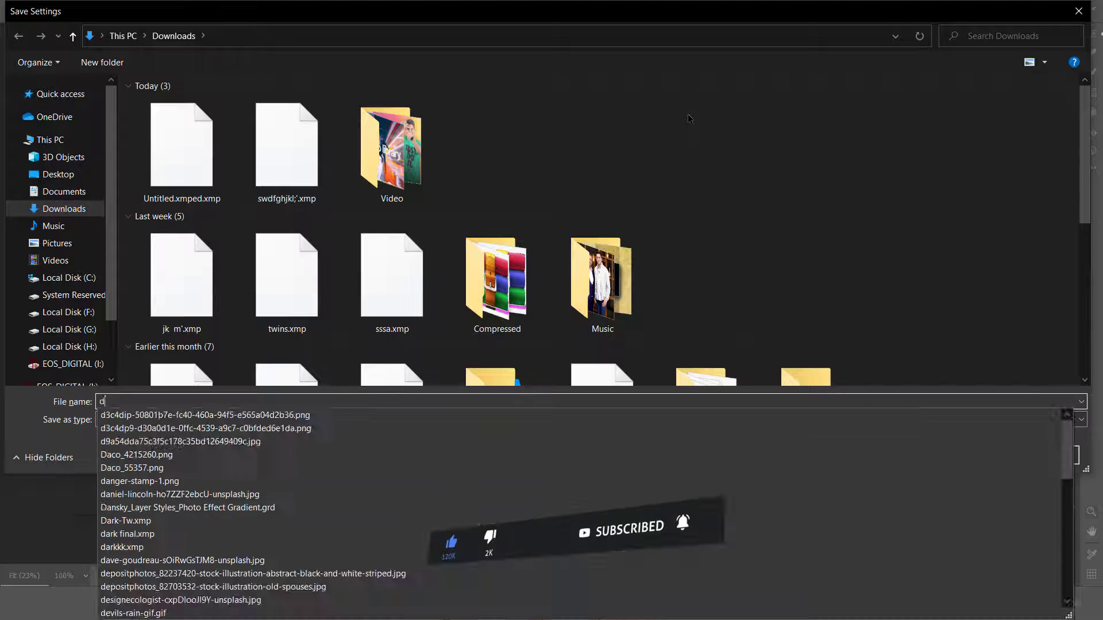
{"action": "type", "text": "ark gray"}
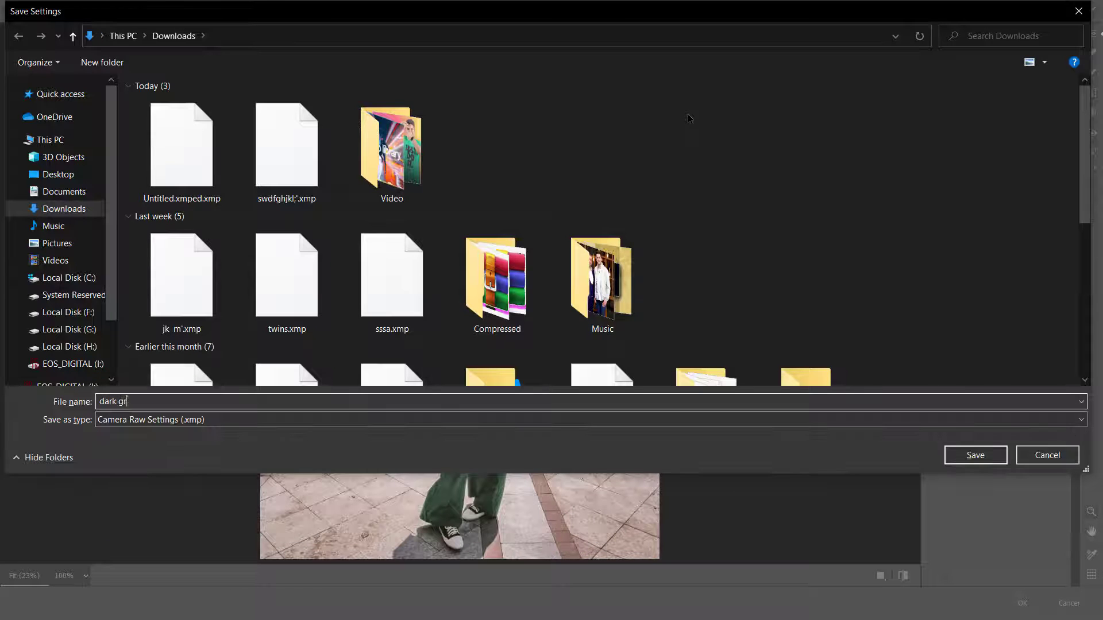
{"action": "left_click", "coordinate": [962, 455]}
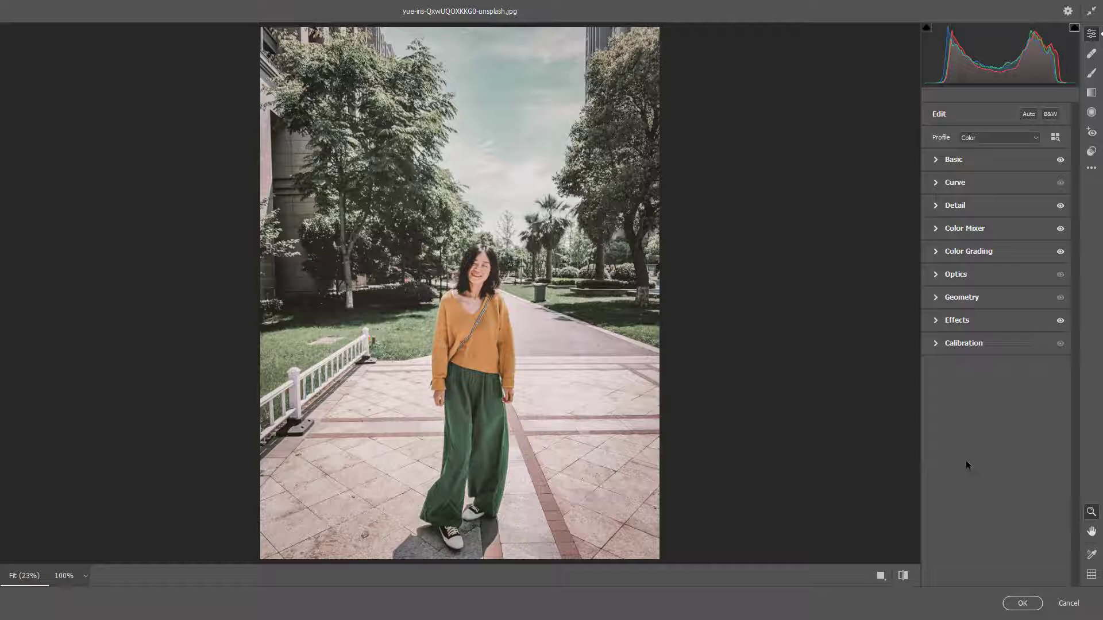
{"action": "left_click", "coordinate": [1022, 604]}
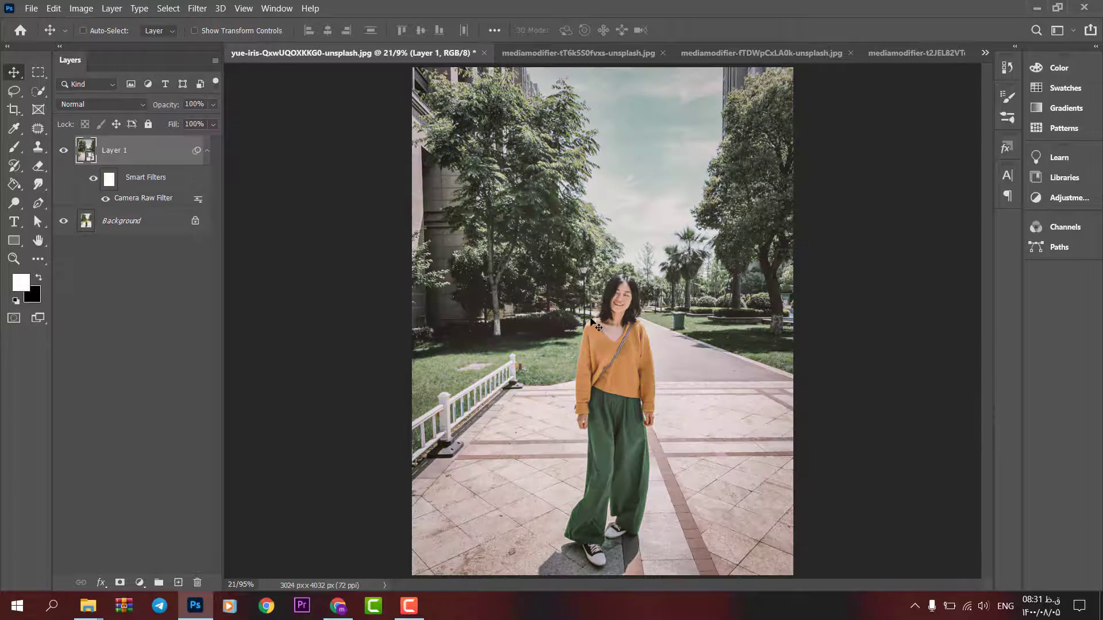
Step: Toggle Layer 1's visibility in the three other open mediamodifier portraits to compare the graded look with each original
{"action": "left_click", "coordinate": [533, 56]}
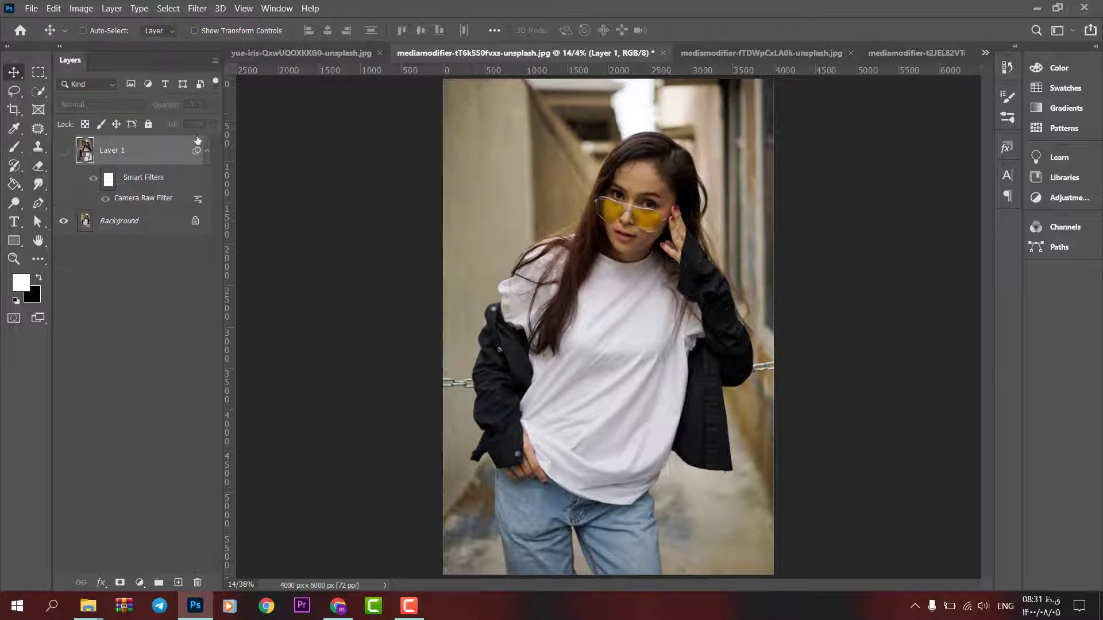
{"action": "left_click", "coordinate": [64, 151]}
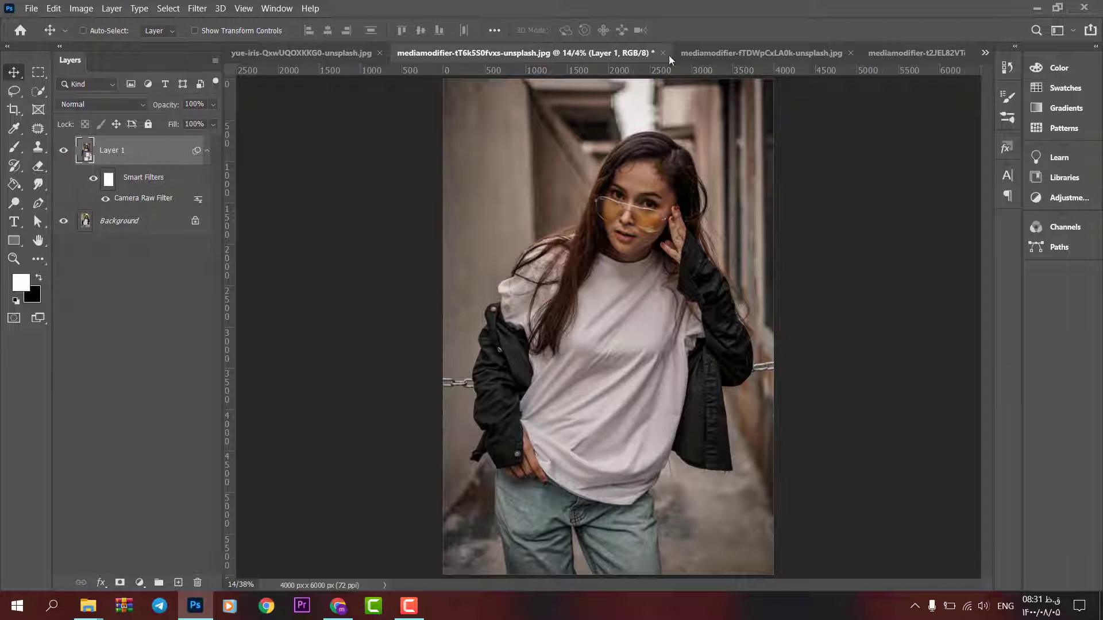
{"action": "left_click", "coordinate": [709, 53]}
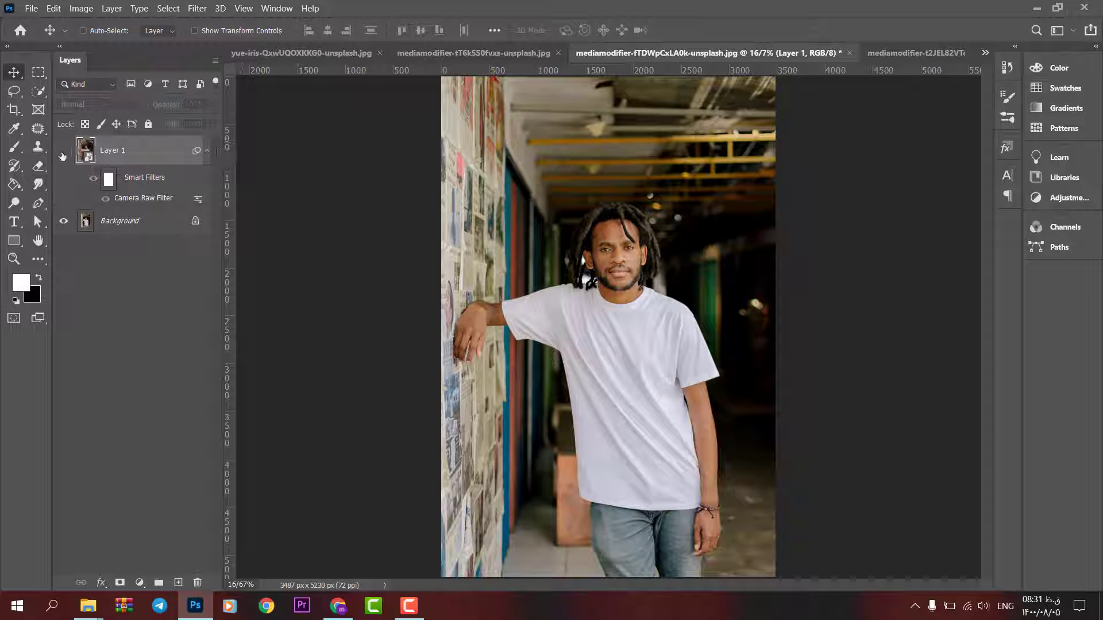
{"action": "left_click", "coordinate": [62, 153]}
{"action": "left_click", "coordinate": [63, 153]}
{"action": "left_click", "coordinate": [63, 153]}
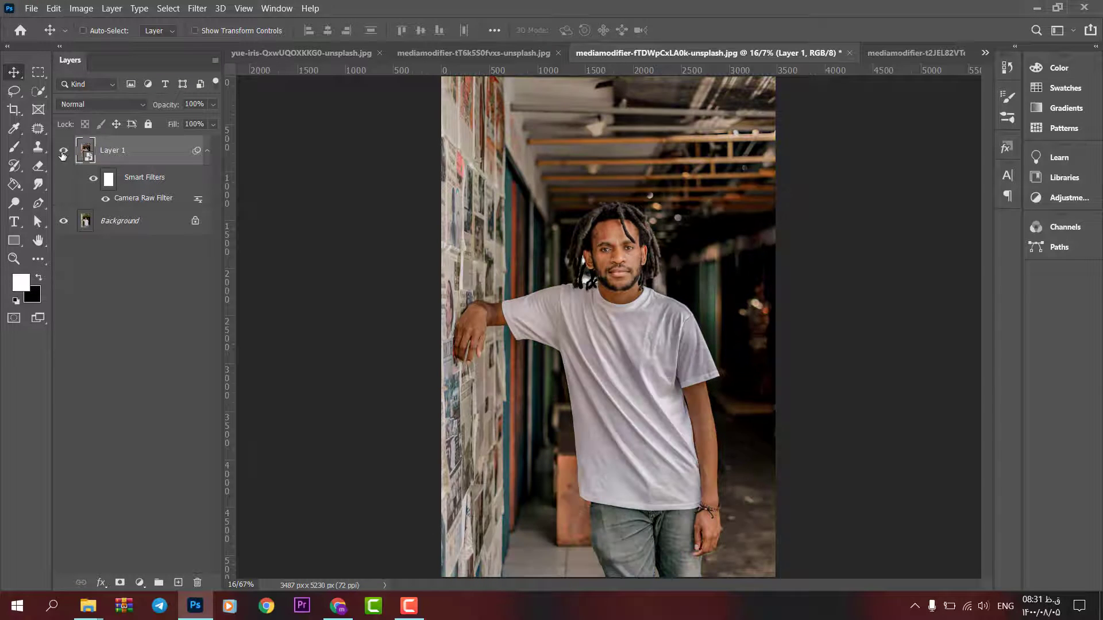
{"action": "left_click", "coordinate": [63, 153]}
{"action": "left_click", "coordinate": [63, 153]}
{"action": "left_click", "coordinate": [899, 53]}
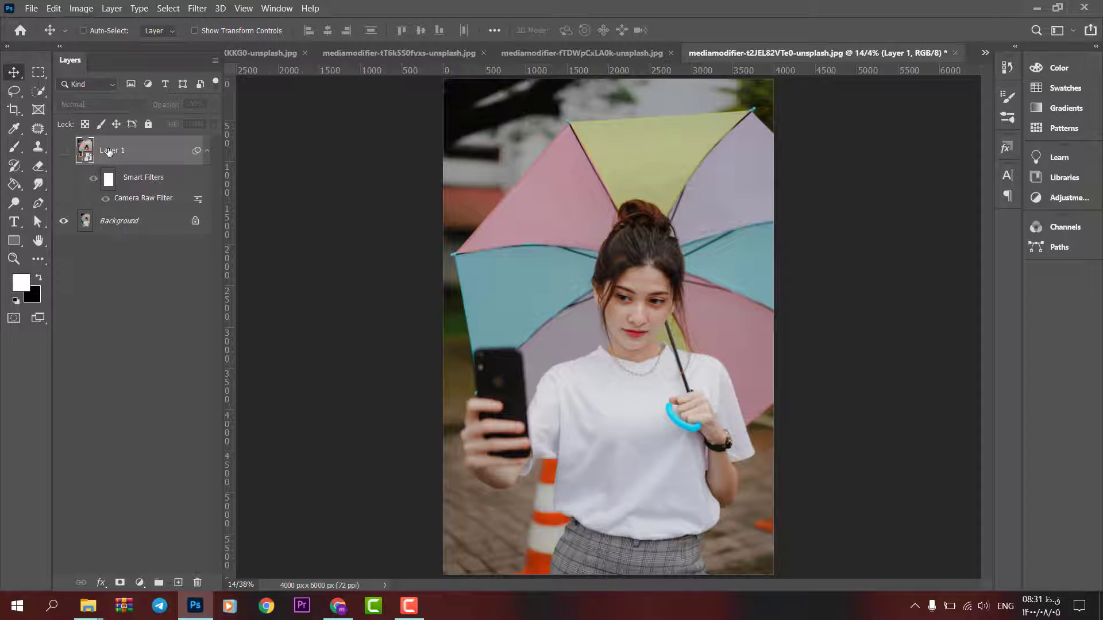
{"action": "left_click", "coordinate": [64, 150]}
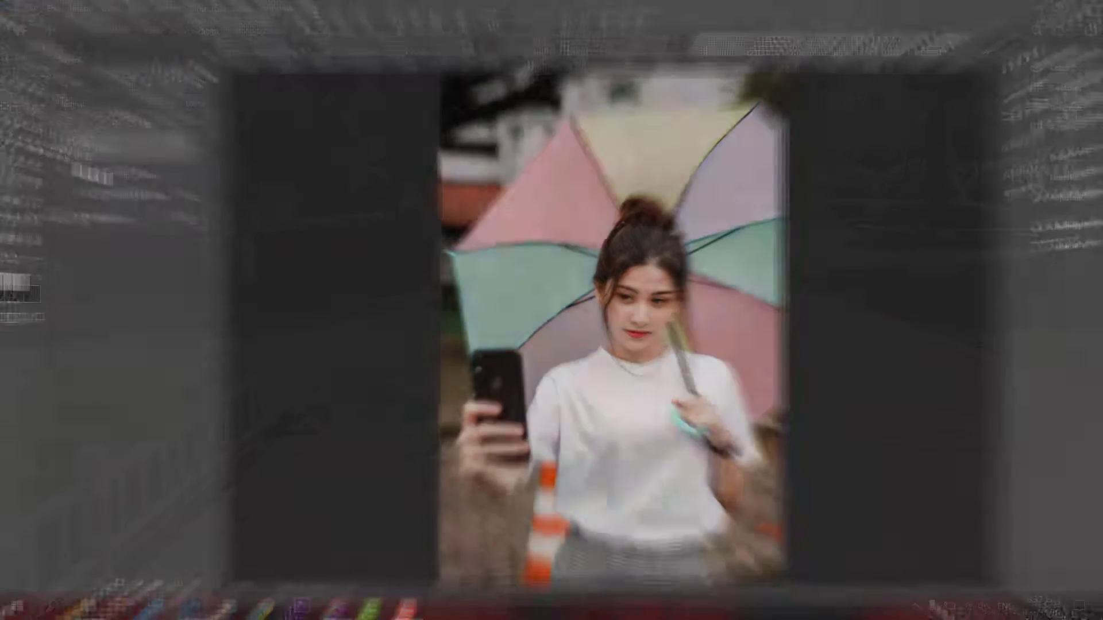